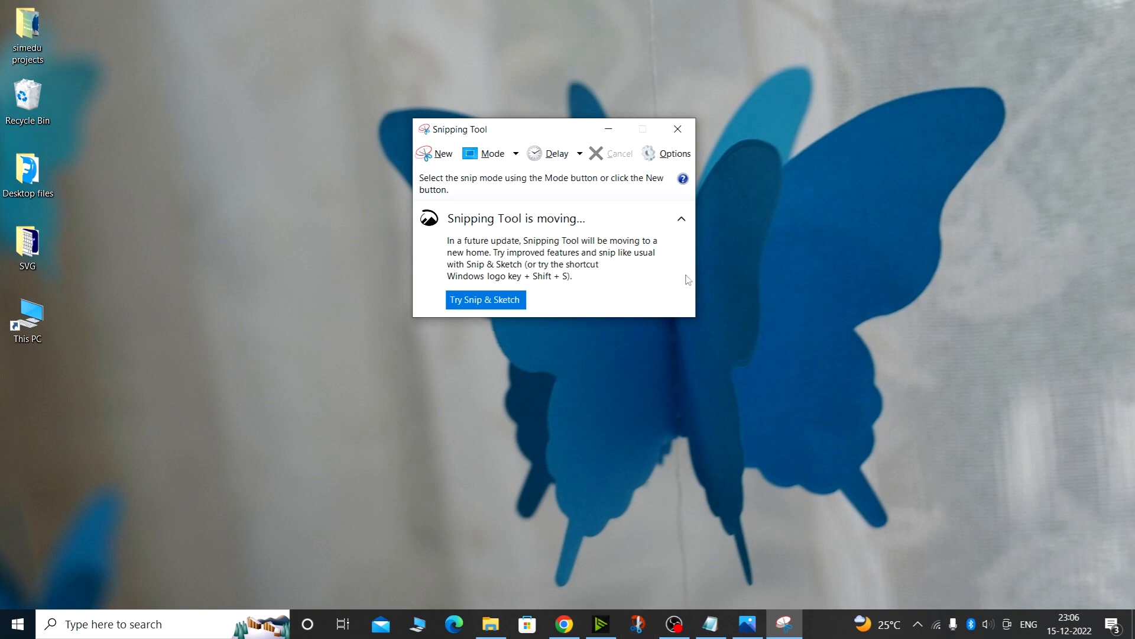
Close the Snipping Tool, open Snip & Sketch instead, and reposition its window
click(678, 130)
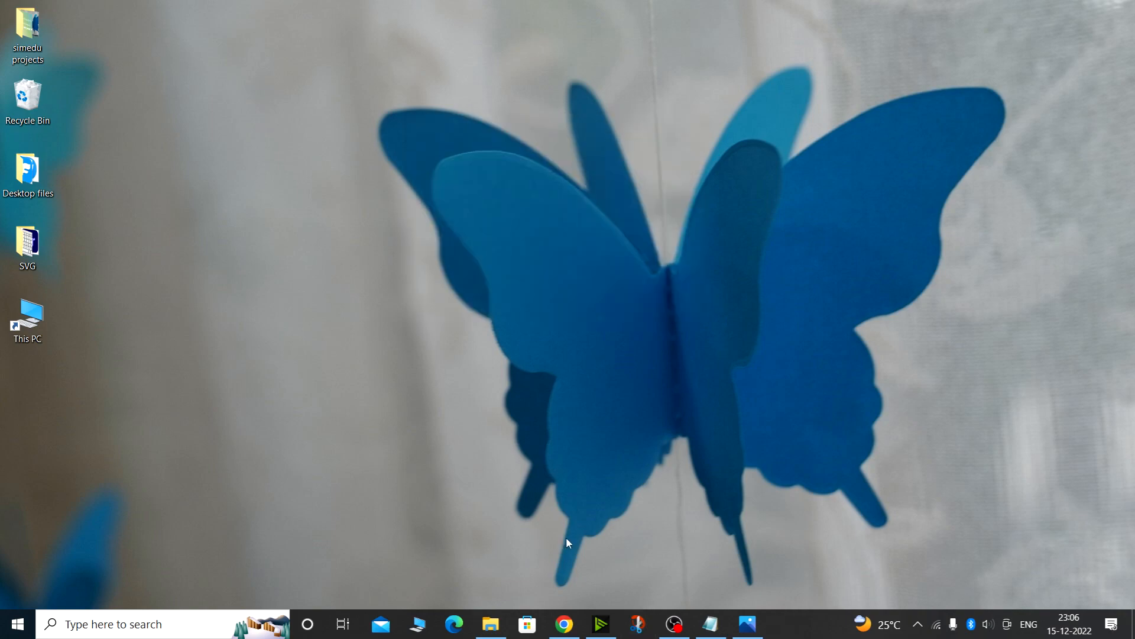
click(645, 621)
mouse_move(618, 73)
mouse_down()
mouse_move(540, 60)
mouse_move(587, 46)
mouse_up()
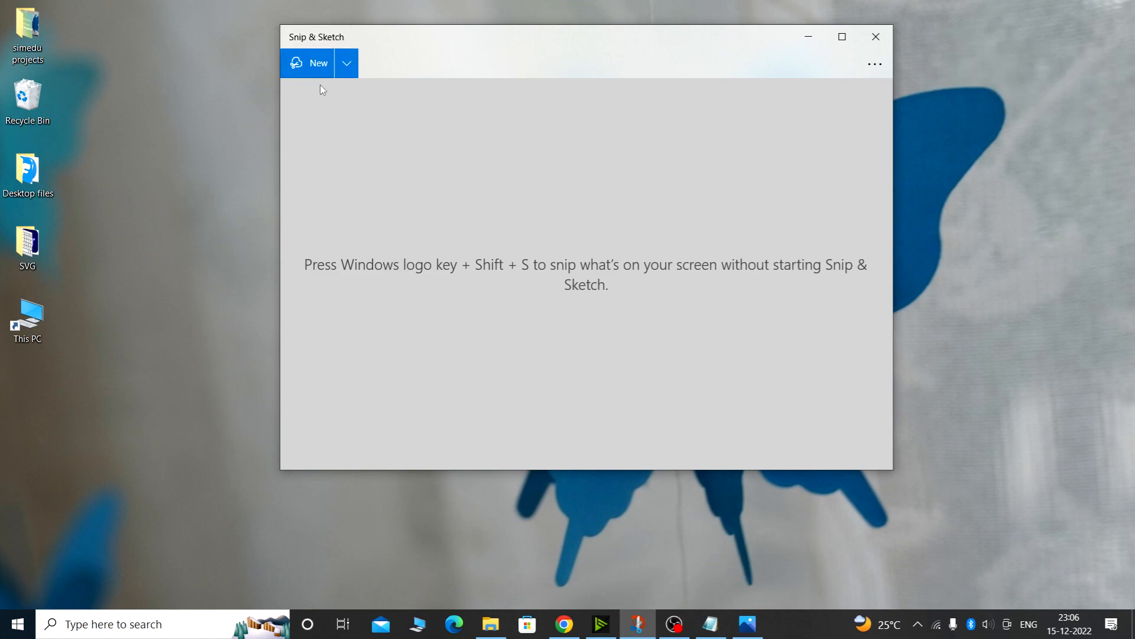
mouse_move(371, 37)
mouse_down()
mouse_move(438, 64)
mouse_move(402, 65)
mouse_up()
Take a rectangular snip of the desktop, then close that snip's window
click(335, 91)
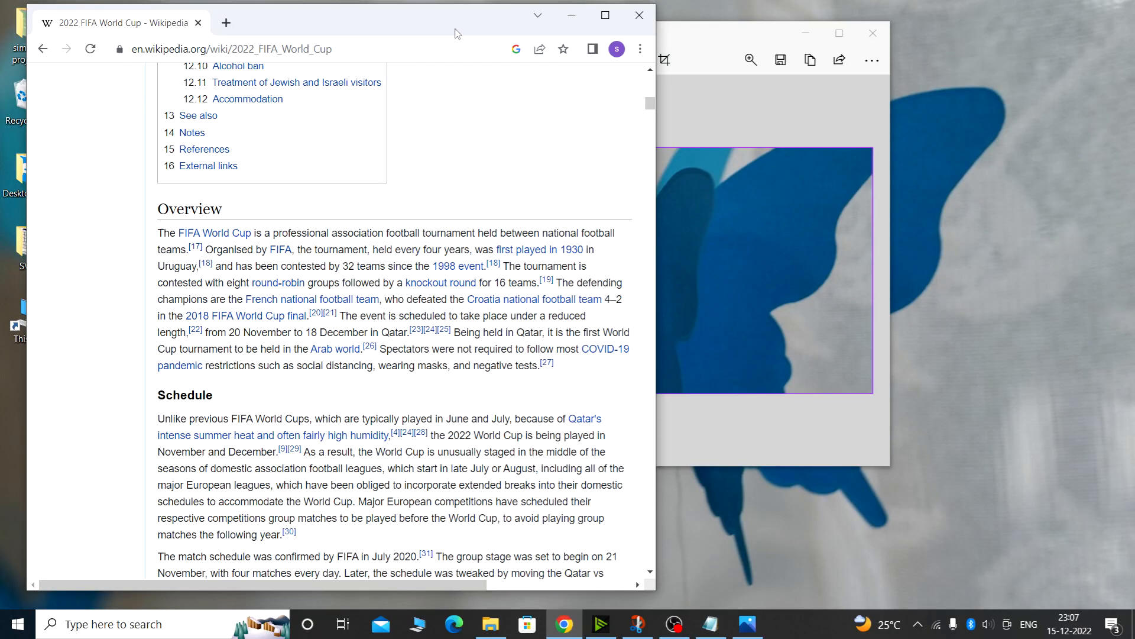
drag(459, 33, 469, 32)
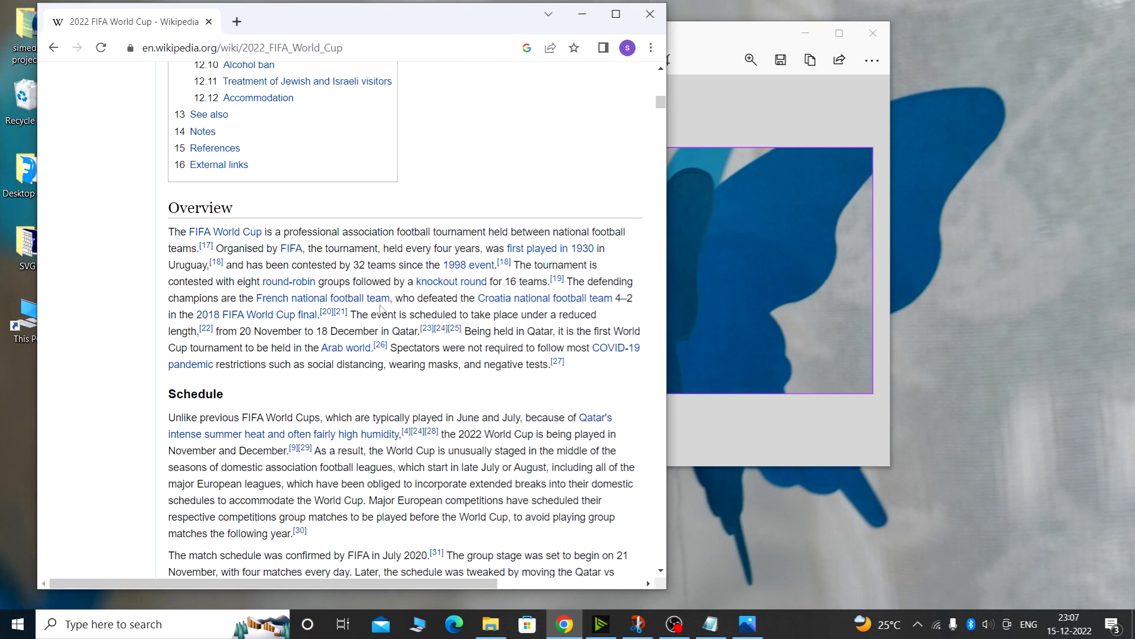
click(873, 34)
Start a new rectangular snip and capture the Overview section of the Wikipedia article
click(637, 625)
click(487, 71)
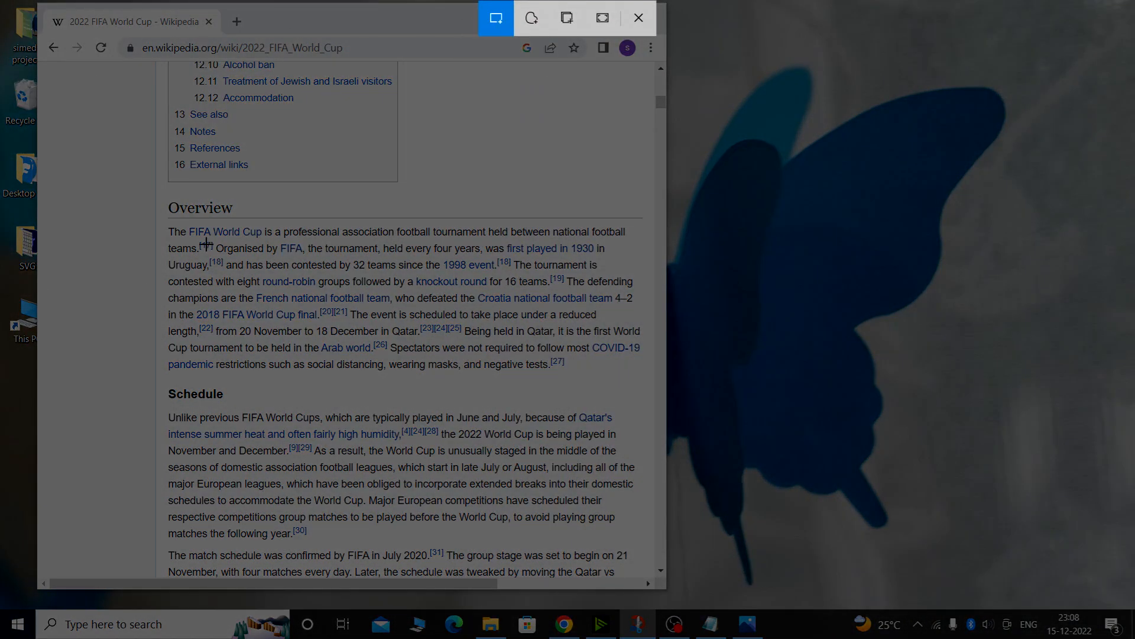
mouse_move(164, 201)
mouse_down()
mouse_move(210, 240)
mouse_move(390, 296)
mouse_move(476, 337)
mouse_move(636, 377)
mouse_up()
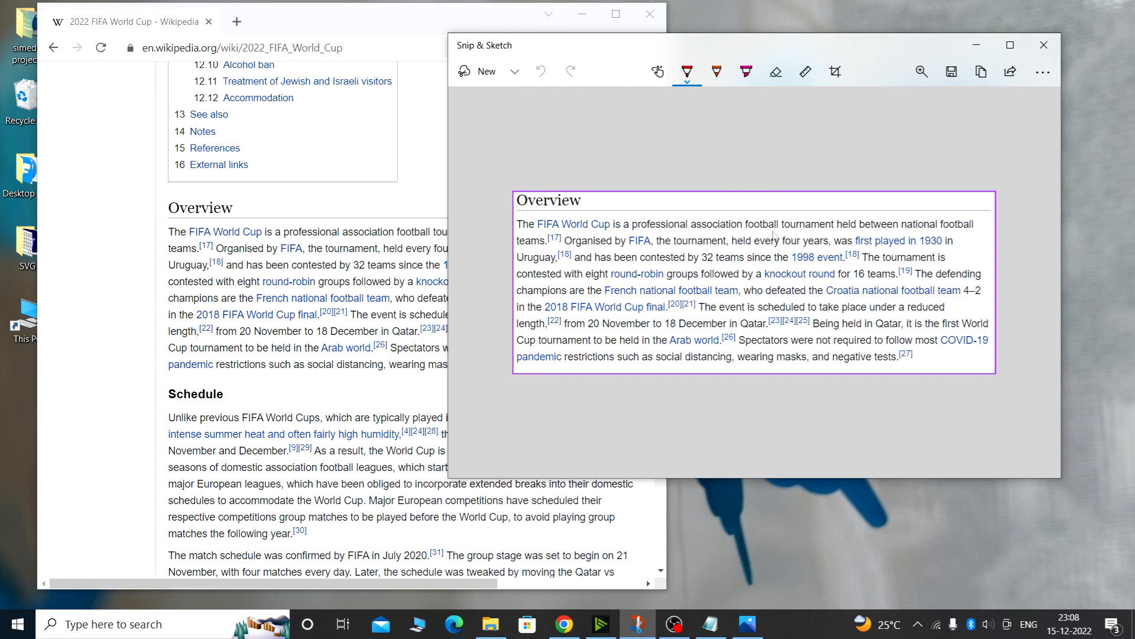
Turn off the snip outline in the Snip & Sketch settings and return to the snip
click(1031, 74)
click(949, 190)
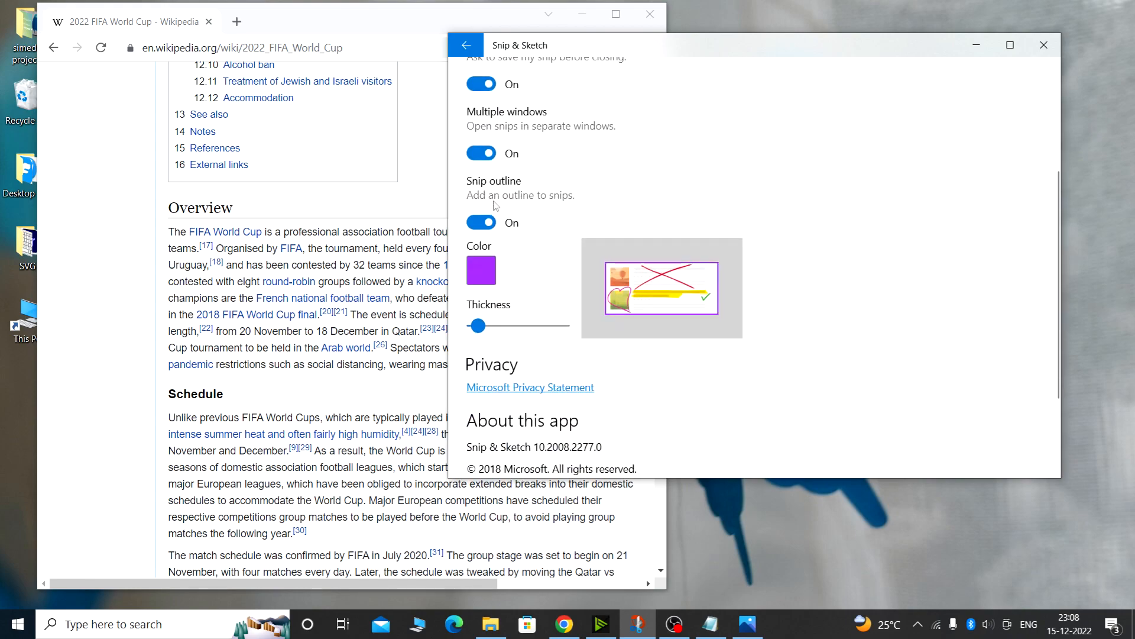
click(513, 226)
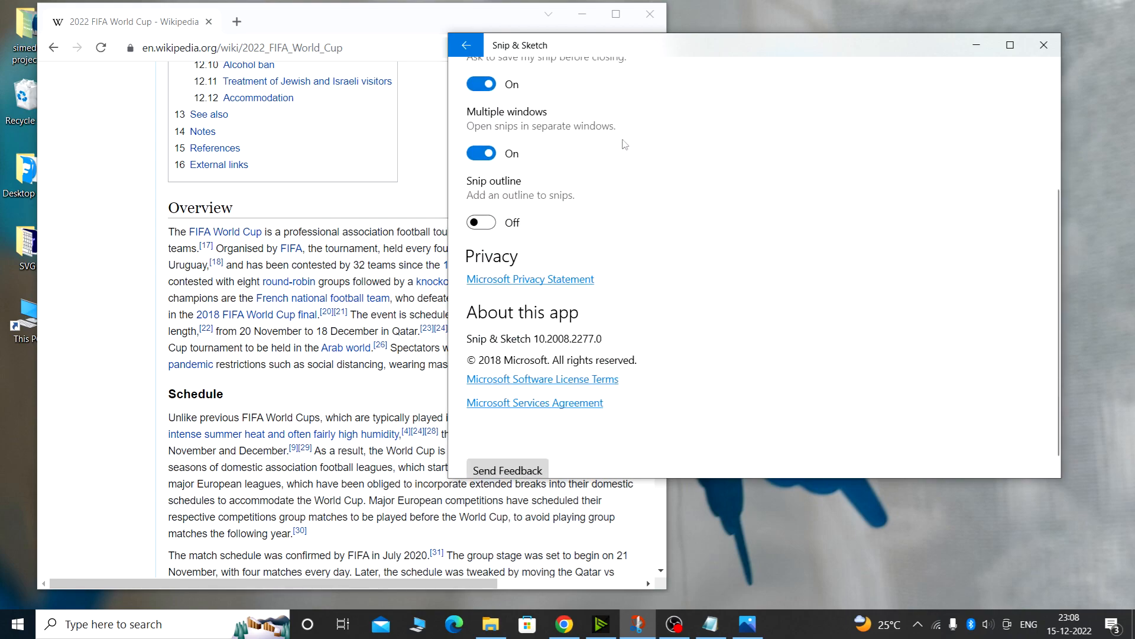
click(466, 44)
Turn the snip outline back on in settings, choose a yellow outline colour at minimum thickness, and return to the snip
click(1043, 72)
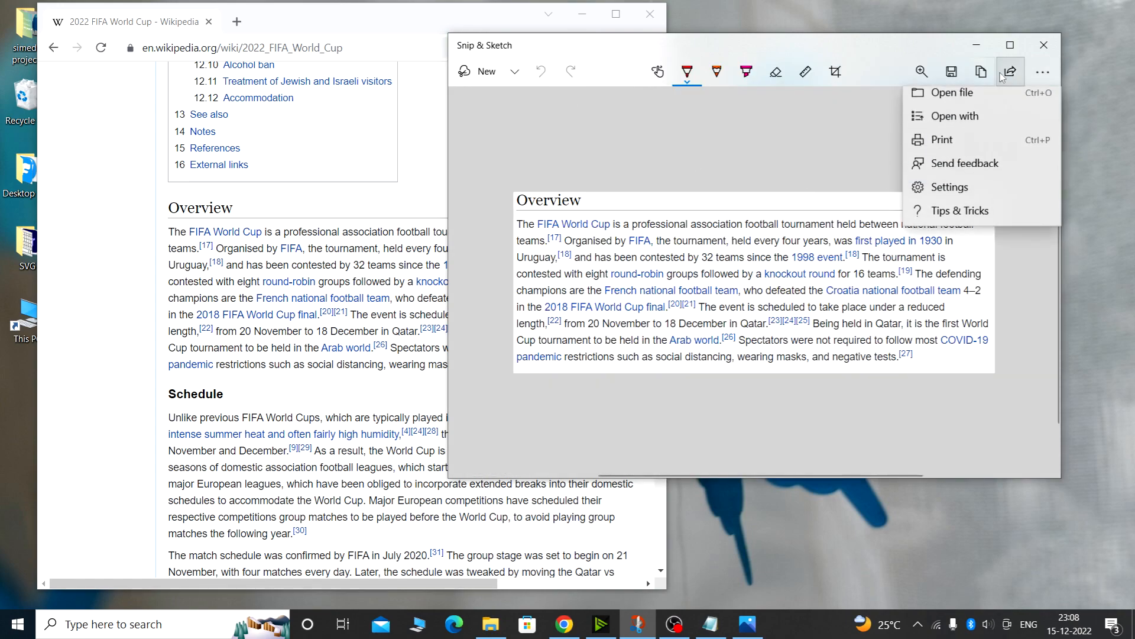
click(946, 192)
scroll(768, 237, down, 2)
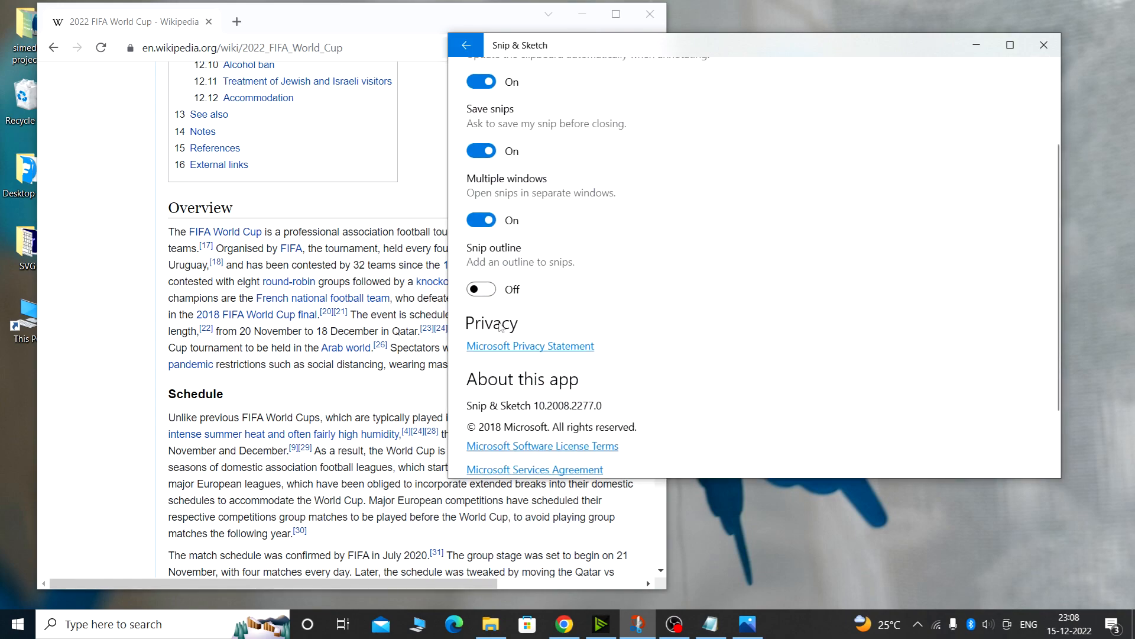
click(512, 285)
click(480, 333)
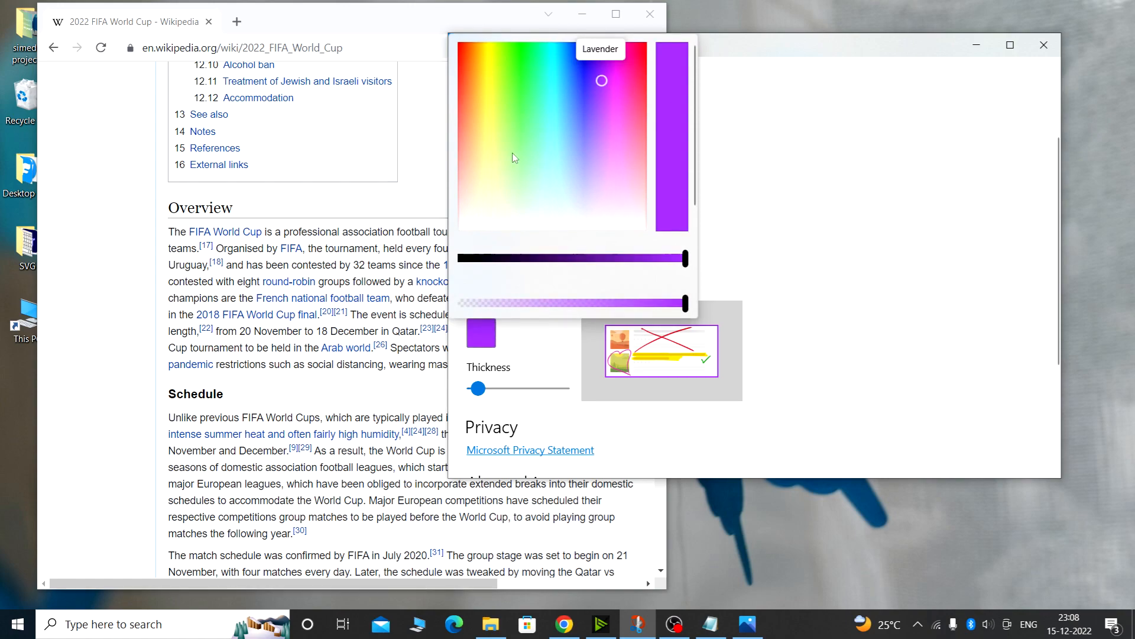
click(495, 68)
click(478, 388)
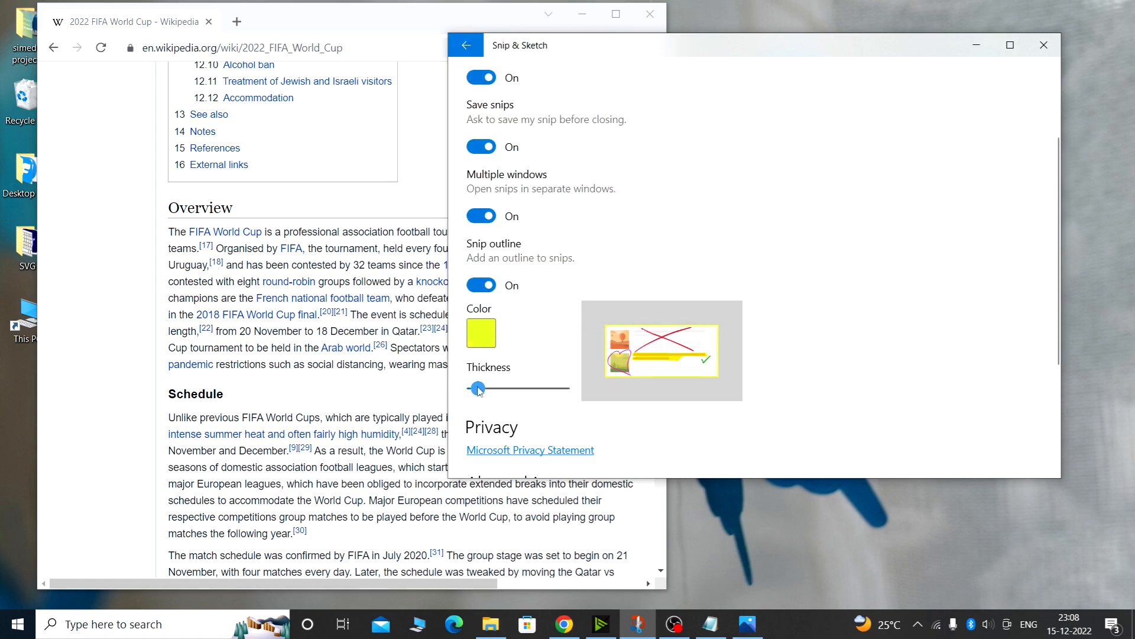
mouse_move(477, 388)
mouse_down()
mouse_move(534, 389)
mouse_move(472, 390)
mouse_move(473, 399)
mouse_up()
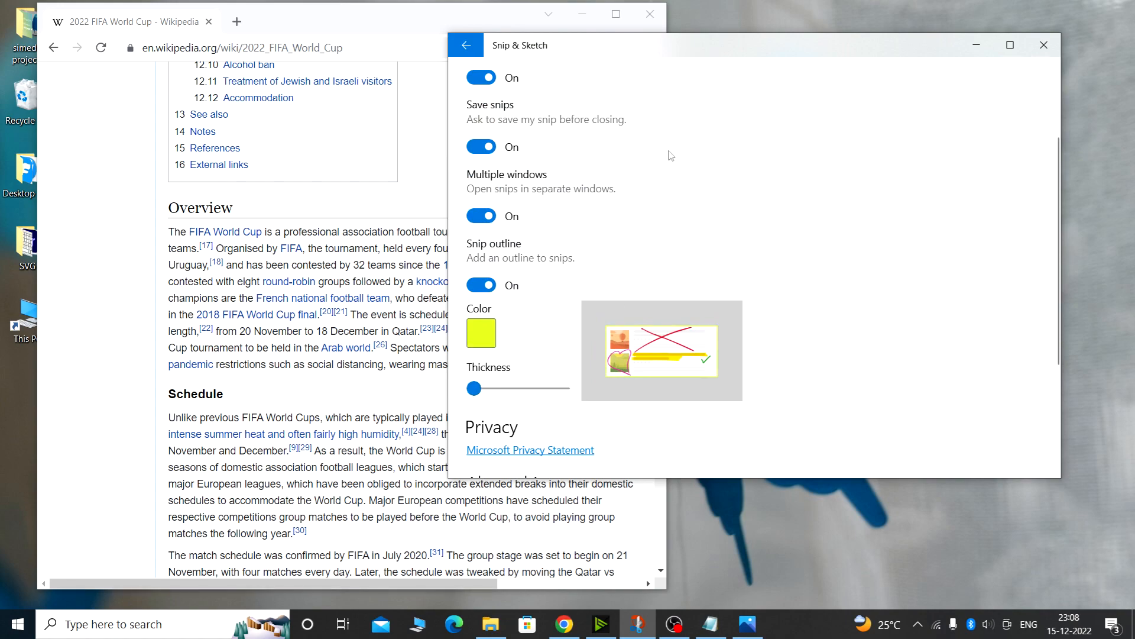
click(467, 46)
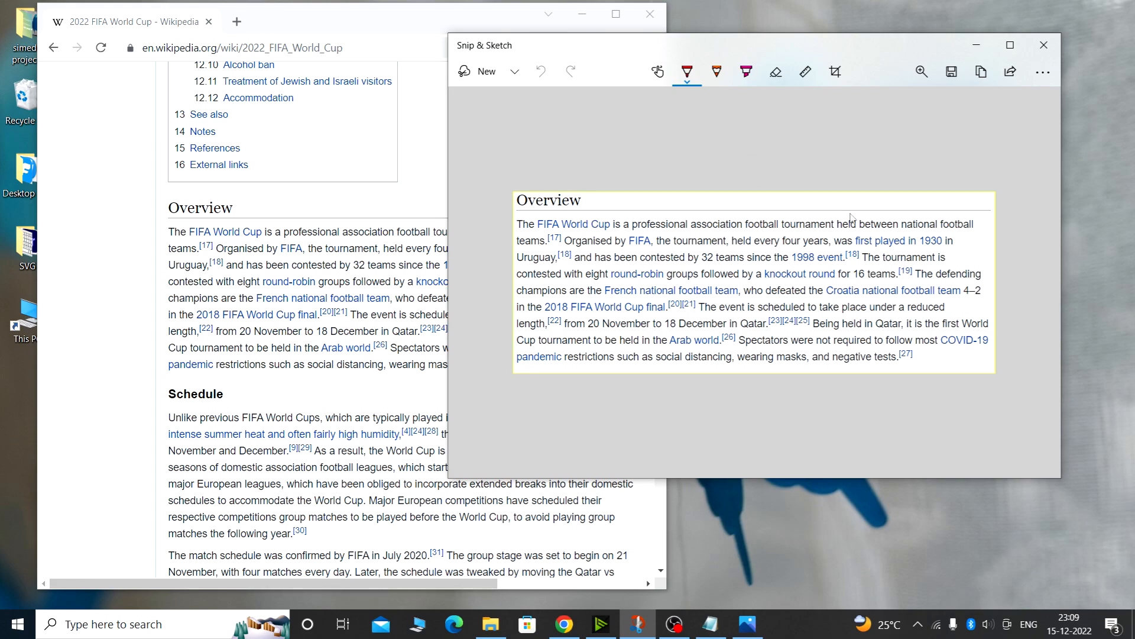
Close the snip and capture a new freeform snip around the Overview paragraph
click(1044, 45)
click(753, 296)
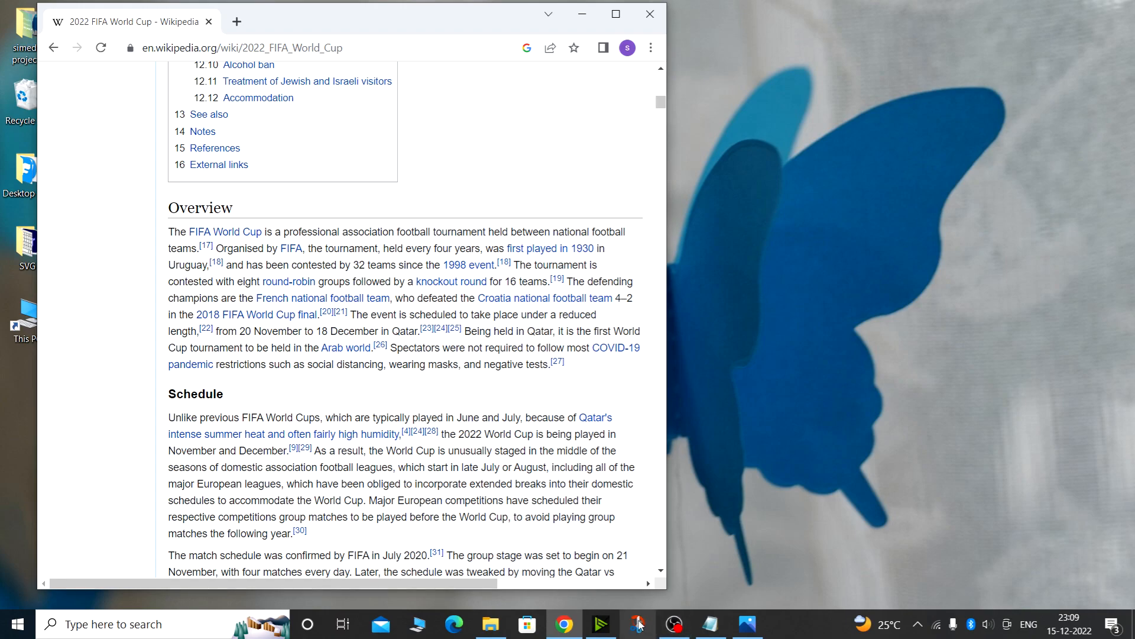
click(638, 624)
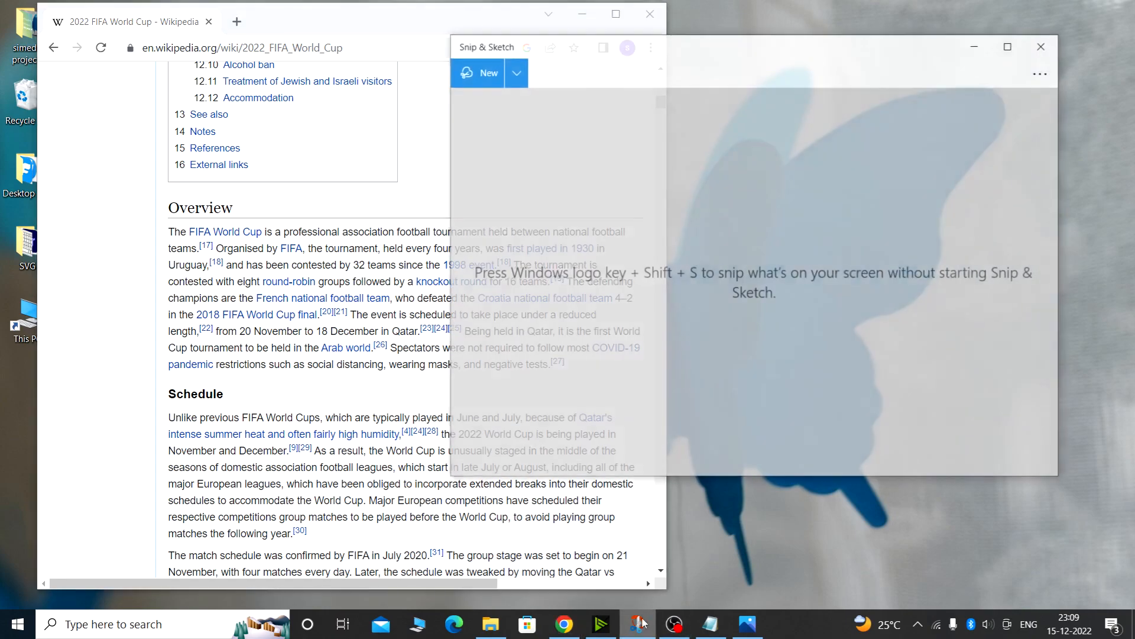
click(487, 71)
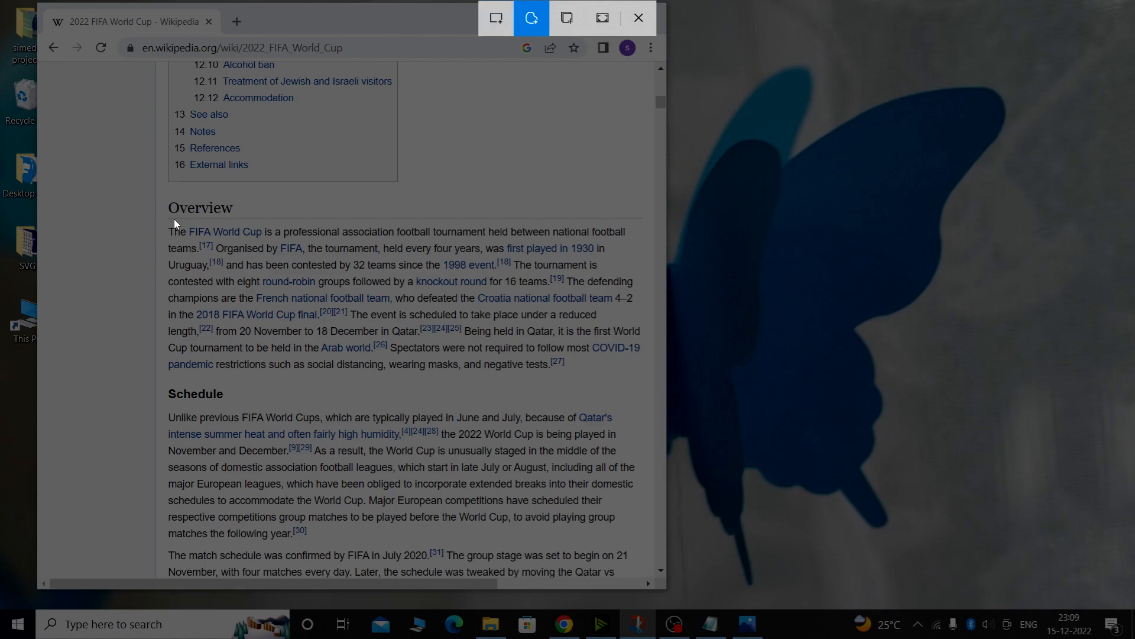
drag(162, 218, 160, 229)
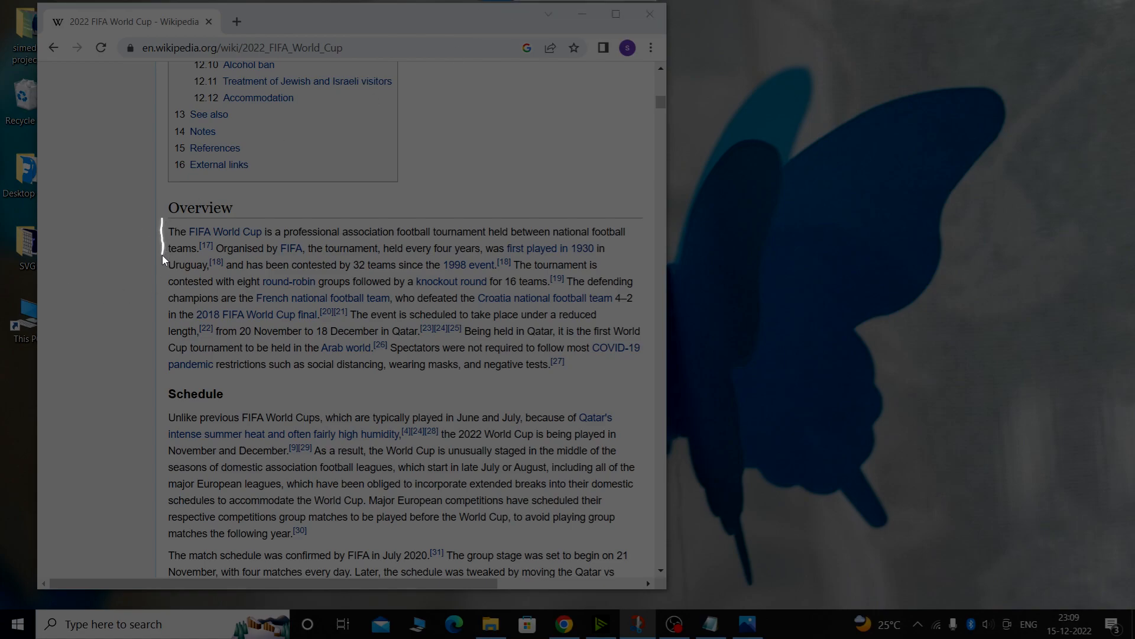
mouse_move(160, 299)
mouse_down()
mouse_move(189, 371)
mouse_move(551, 384)
mouse_move(647, 353)
mouse_move(421, 212)
mouse_up()
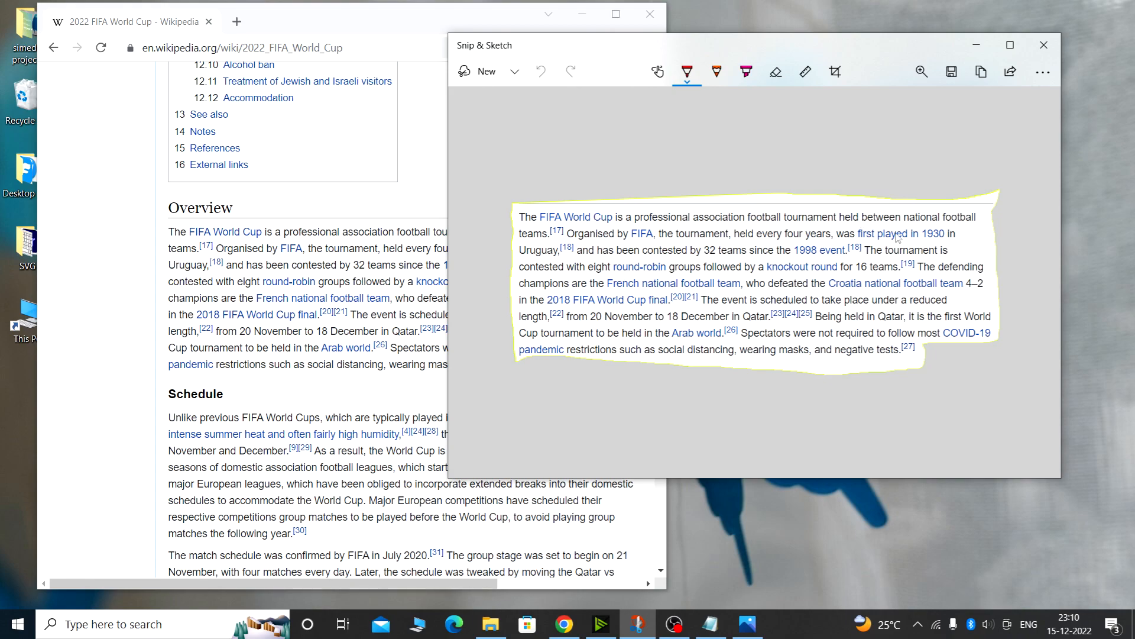
Close the freeform snip and bring the Notepad window to the front
click(1043, 45)
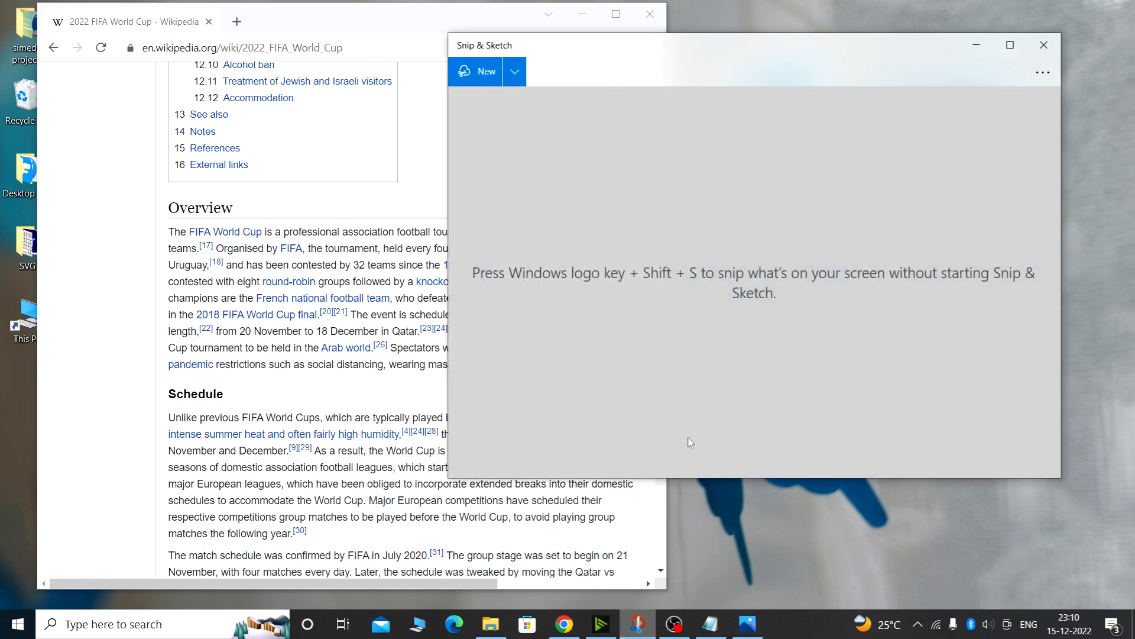
click(495, 82)
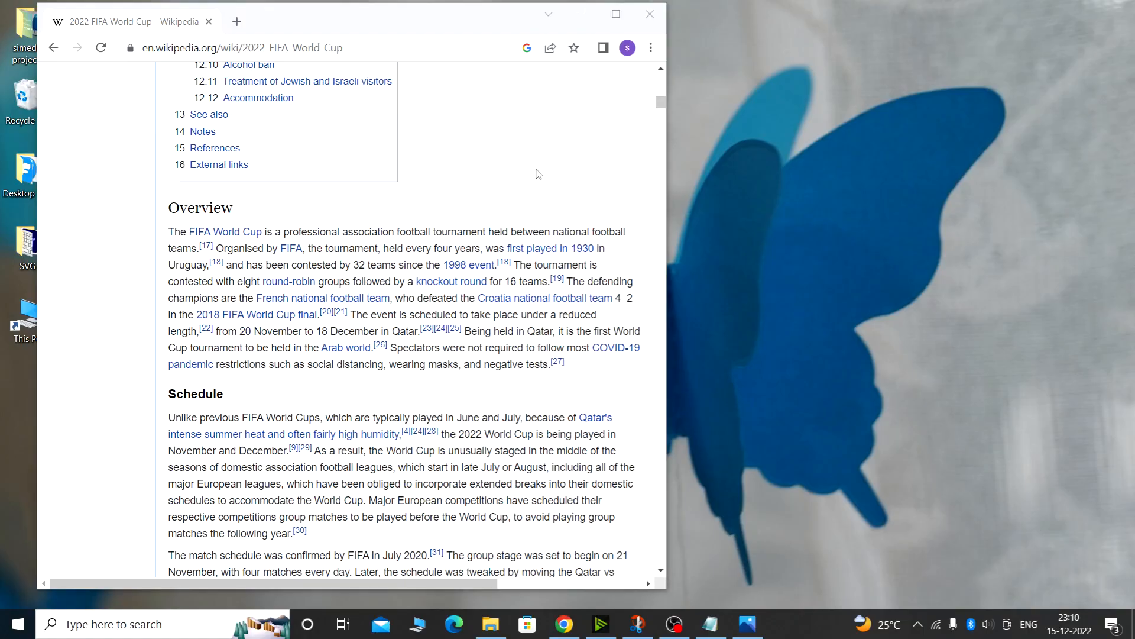
click(710, 623)
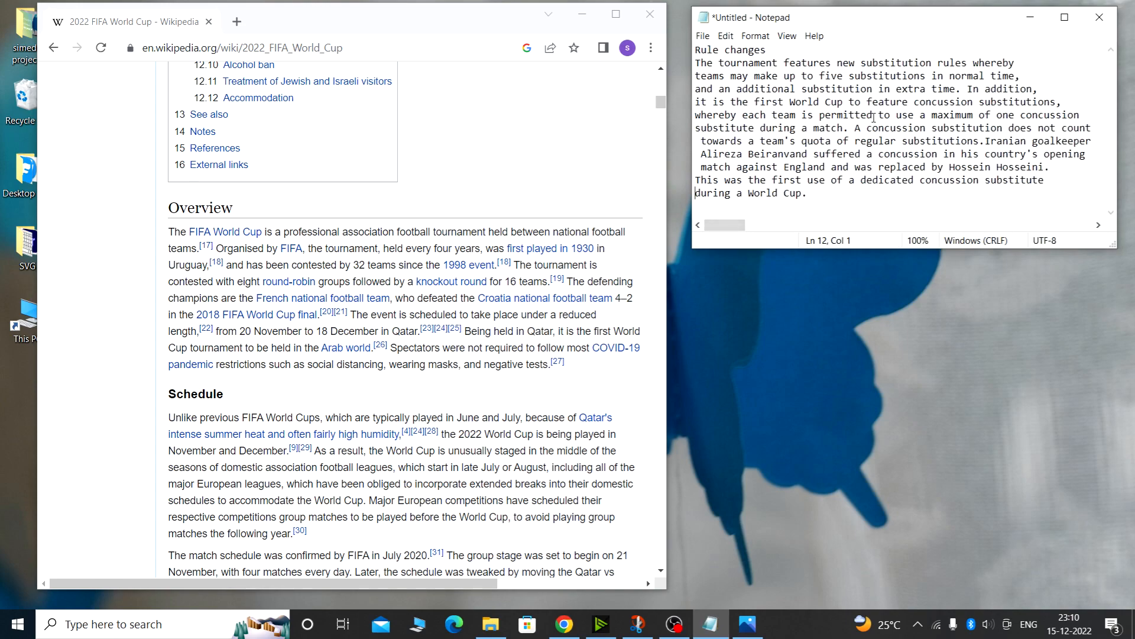
Take a window snip of the Notepad window
click(638, 624)
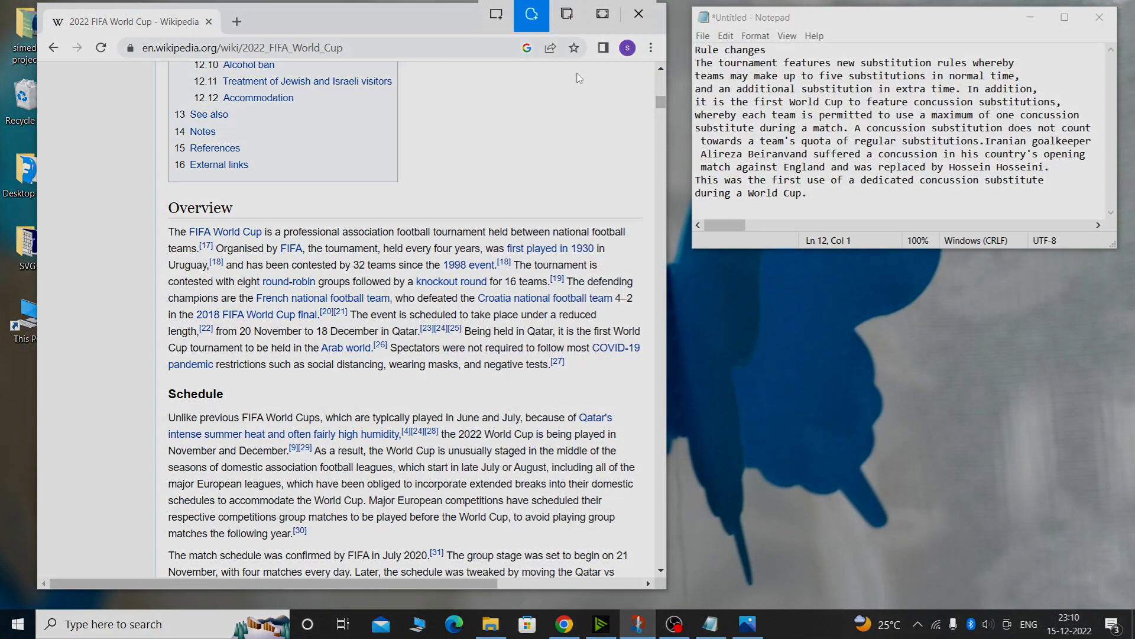
click(568, 24)
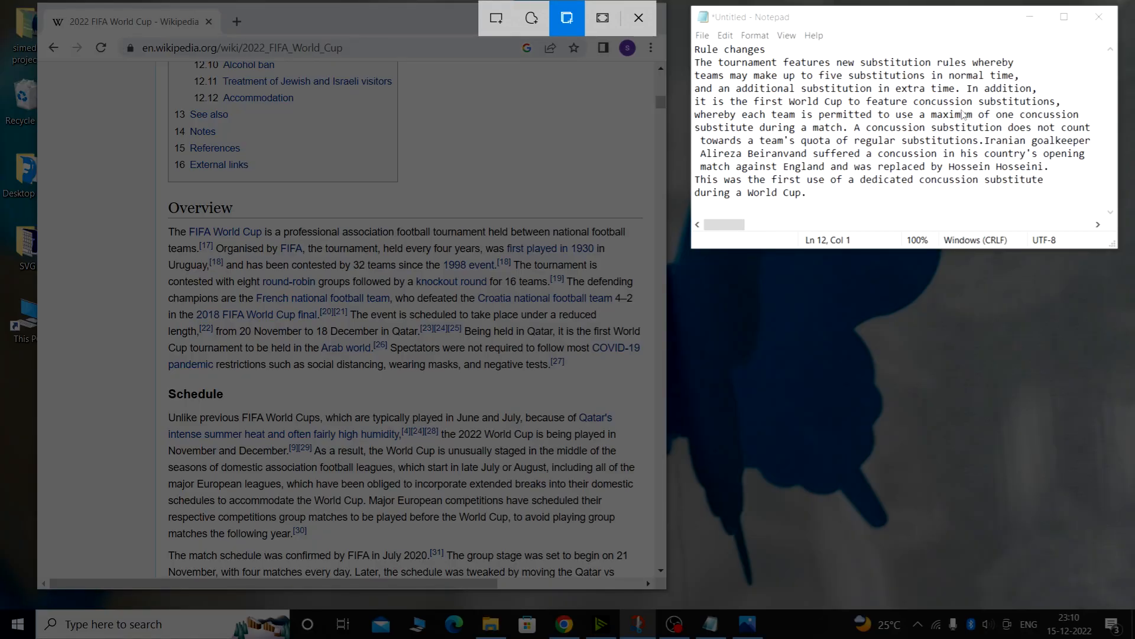
click(843, 123)
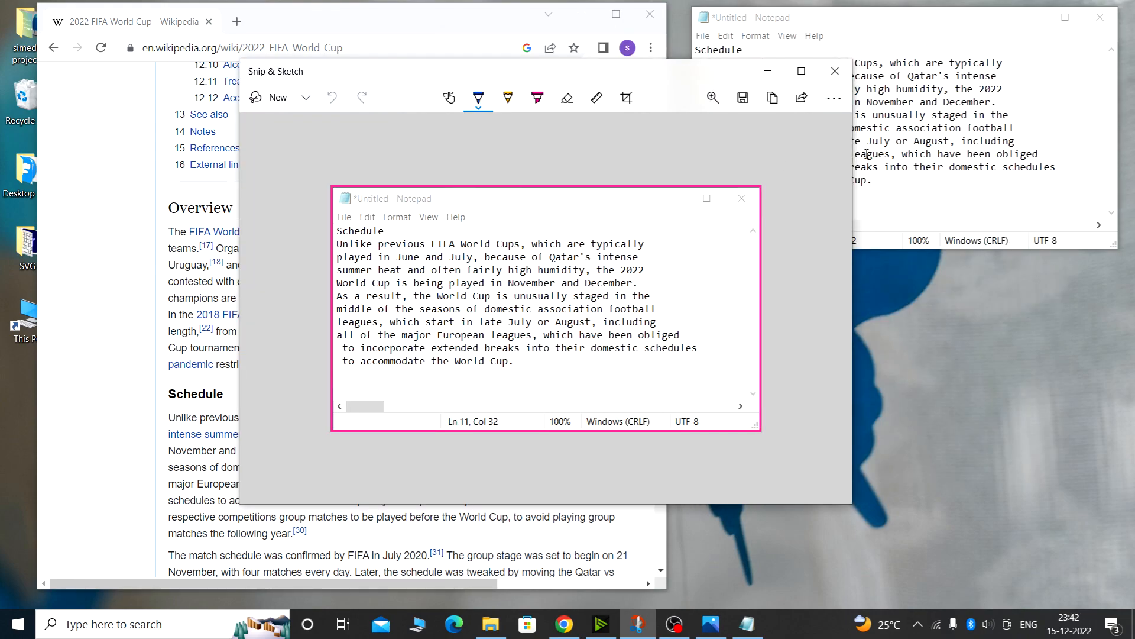
Close the window snip without saving and take a full-screen snip
click(835, 71)
click(541, 323)
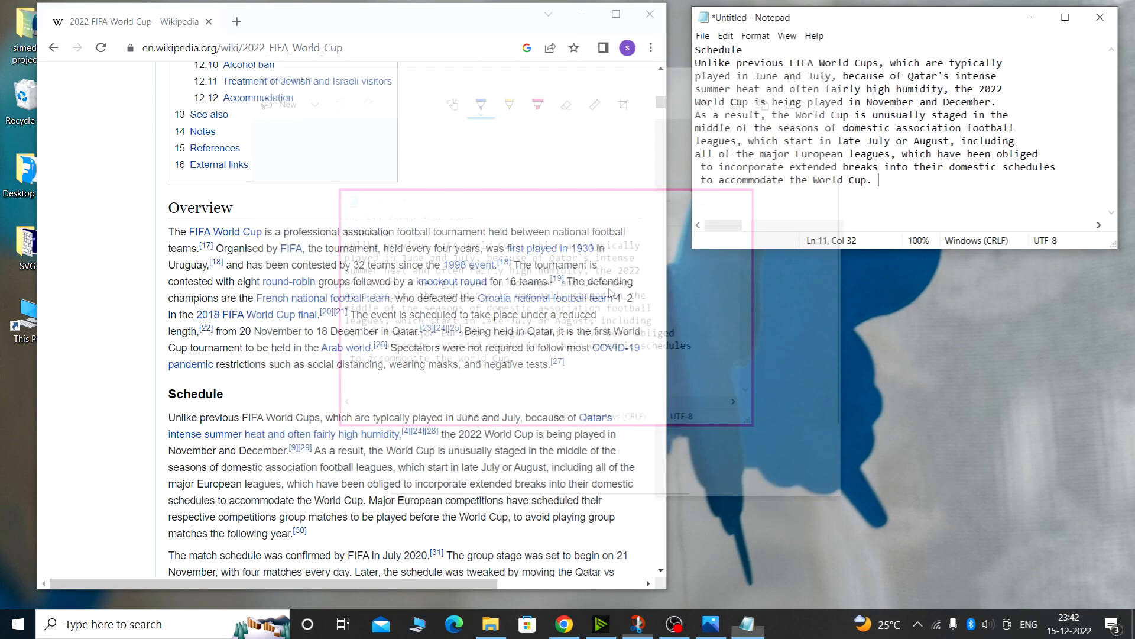
click(629, 633)
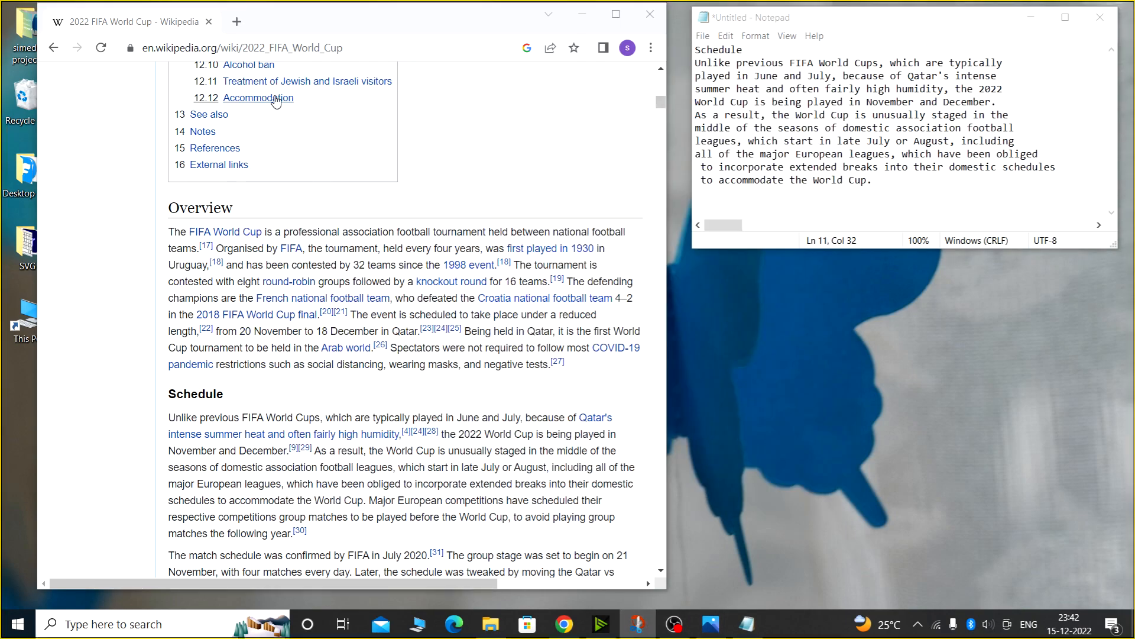
click(269, 99)
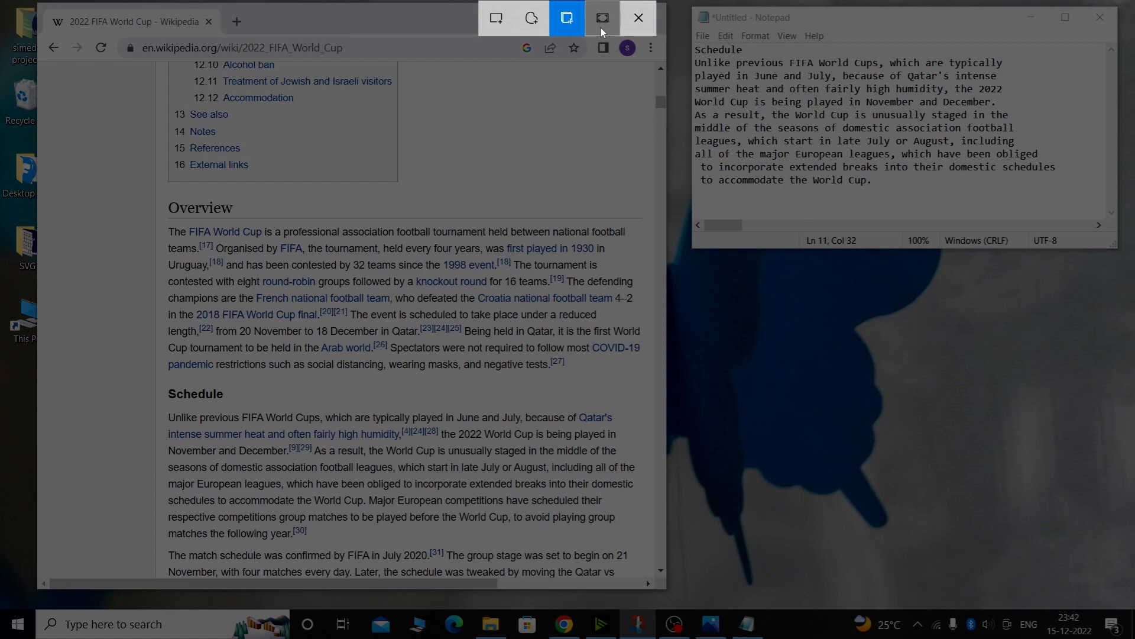
click(601, 26)
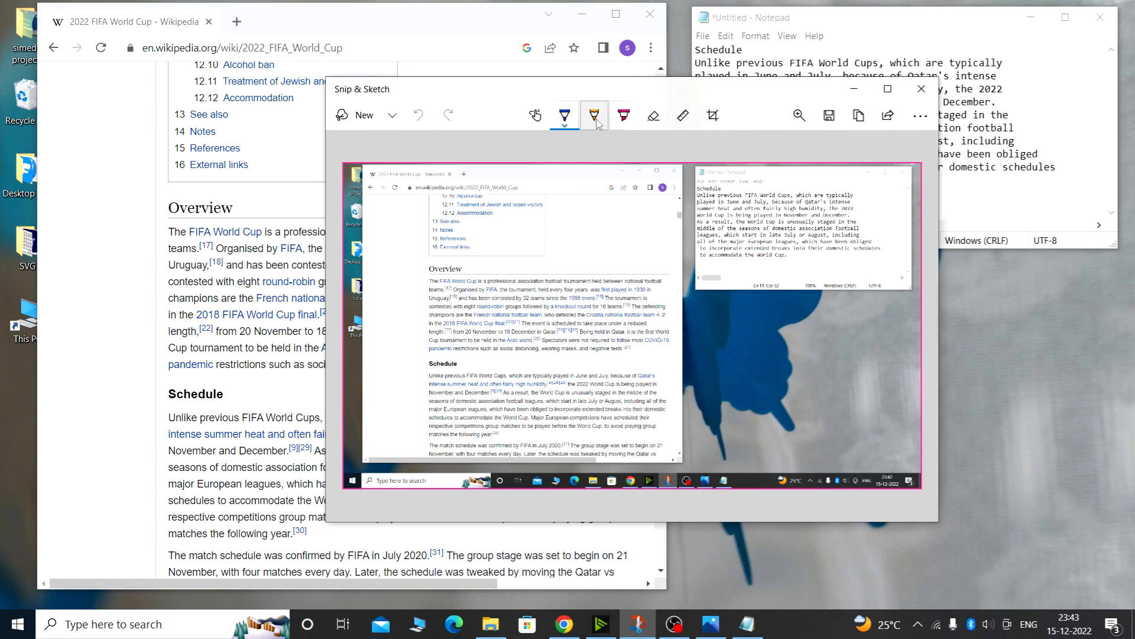
Discard the full-screen snip without saving and take a rectangular snip of the Overview section
click(921, 89)
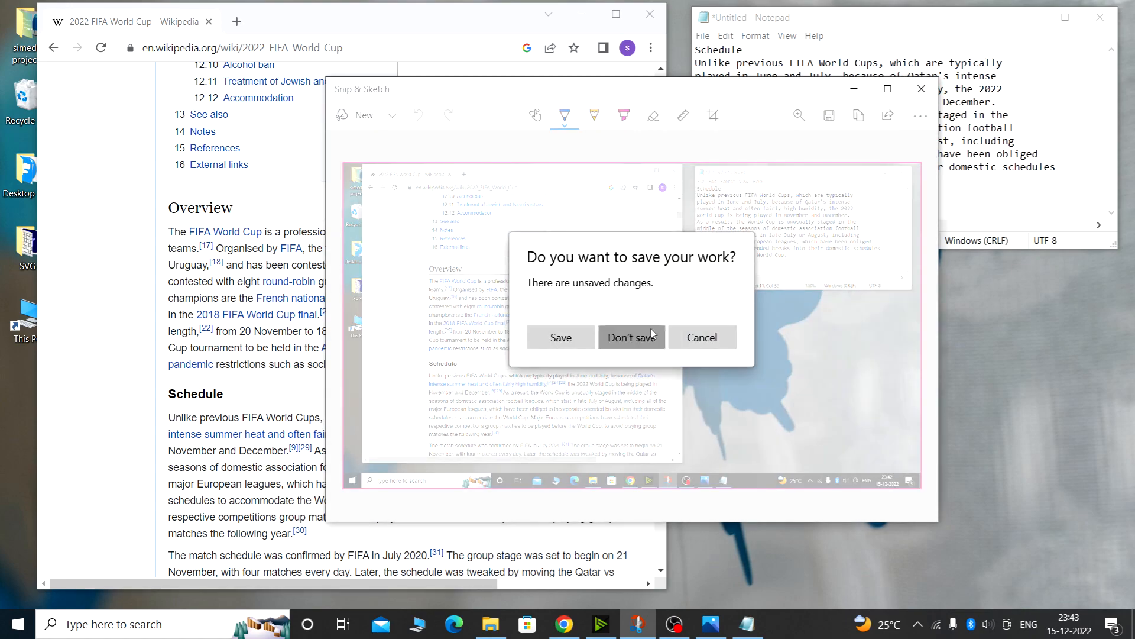
click(653, 335)
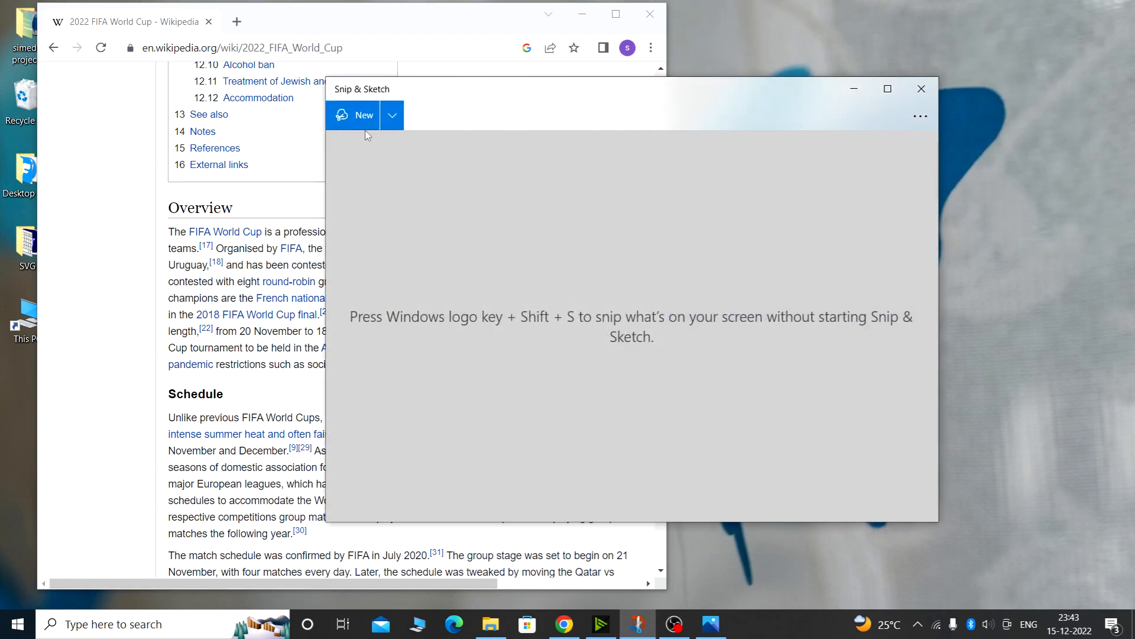
click(365, 123)
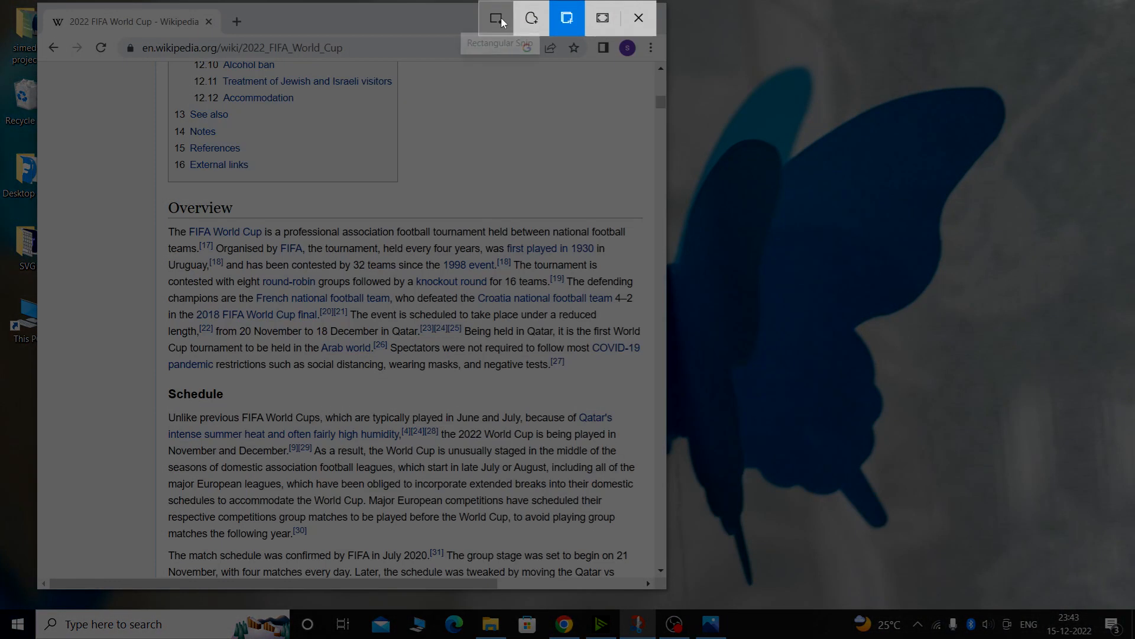
mouse_move(160, 201)
mouse_down()
mouse_move(305, 382)
mouse_move(650, 387)
mouse_up()
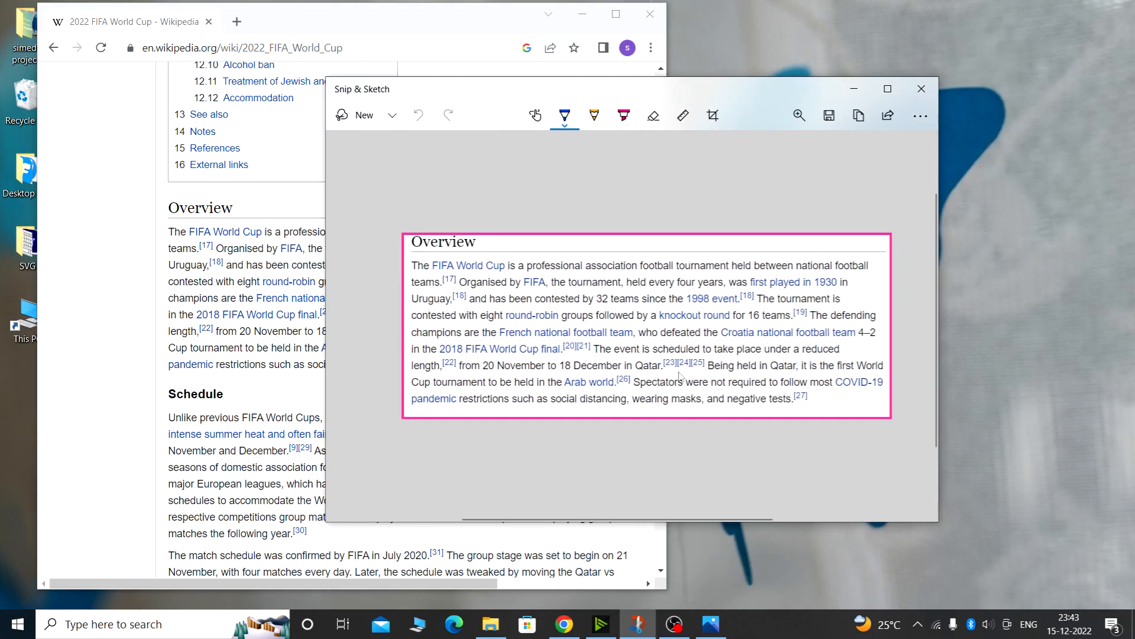
Set the ballpoint pen to an orange-red colour and reduce its size
click(582, 14)
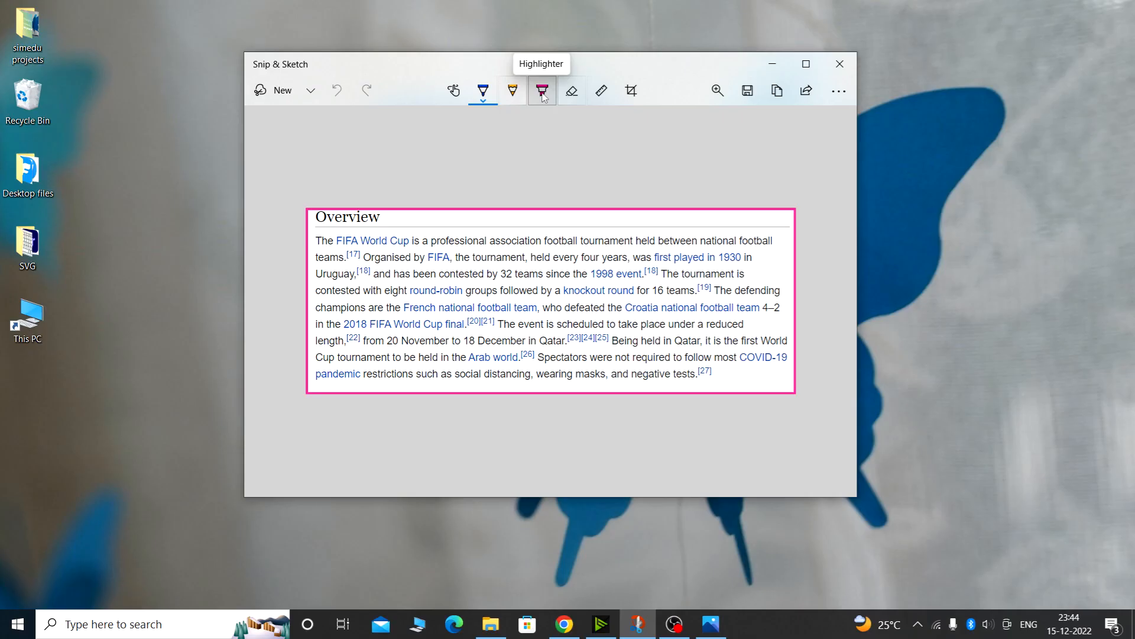
click(484, 101)
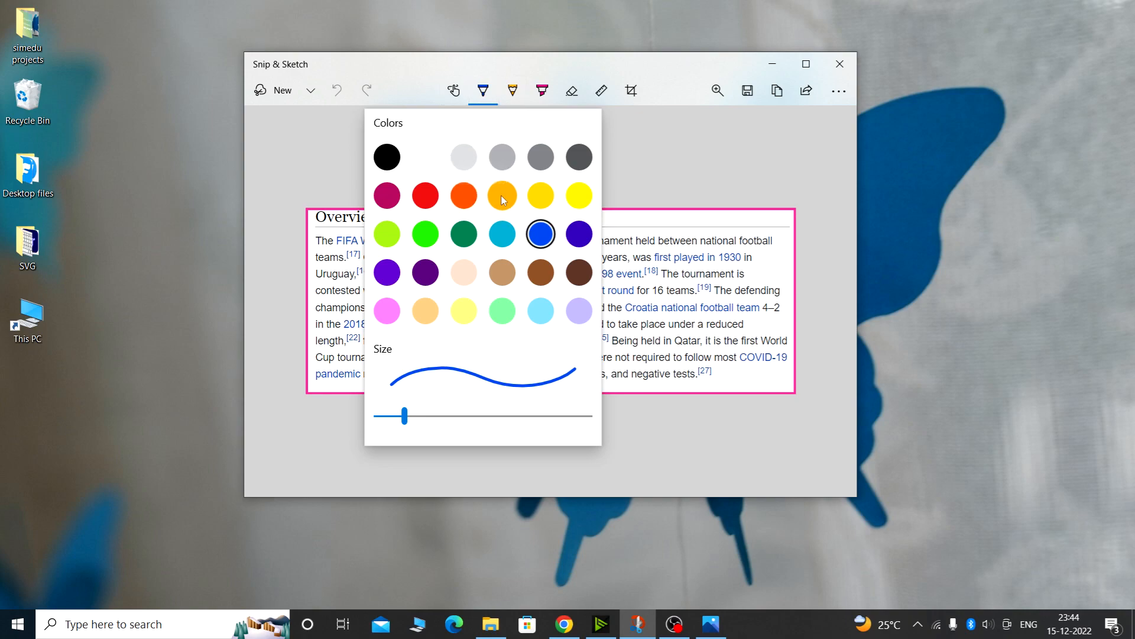
click(464, 195)
click(488, 101)
drag(406, 416, 398, 417)
click(340, 257)
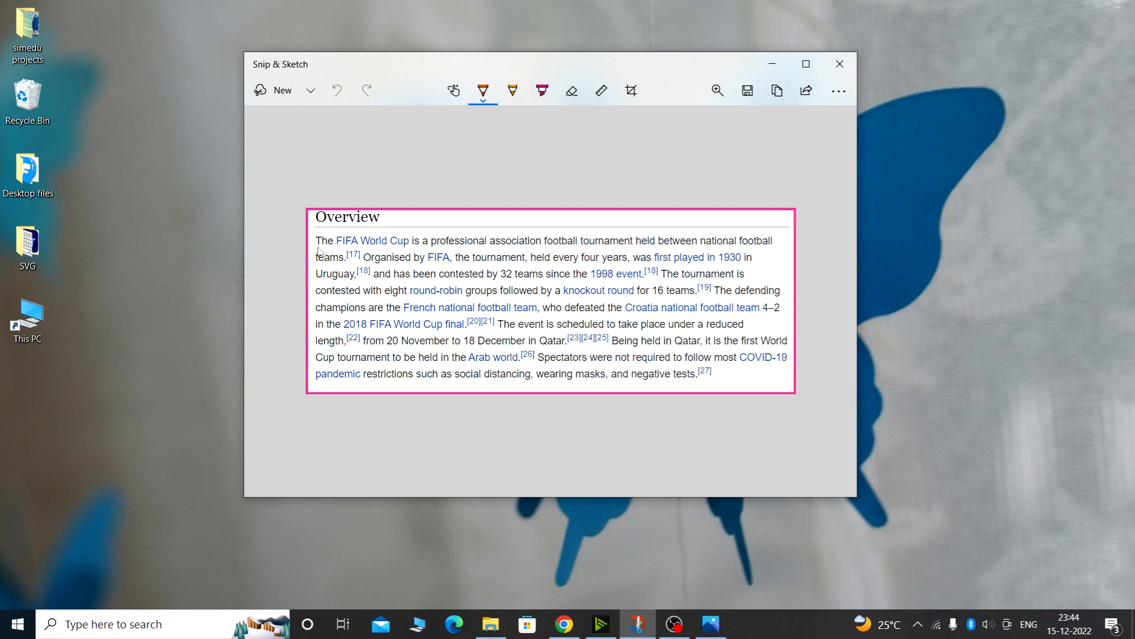
Underline the opening lines of the Overview text and circle "1998 event" with the ballpoint pen
drag(319, 248, 570, 253)
drag(319, 267, 570, 268)
drag(319, 287, 441, 291)
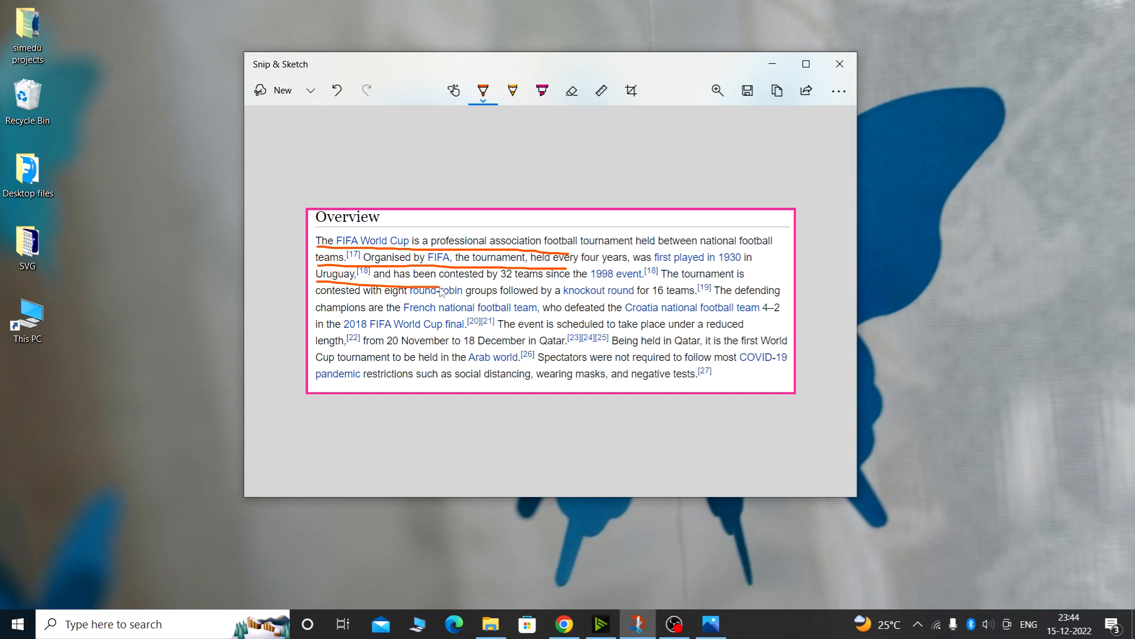
mouse_move(624, 277)
mouse_down()
mouse_move(609, 266)
mouse_move(658, 284)
mouse_move(614, 272)
mouse_up()
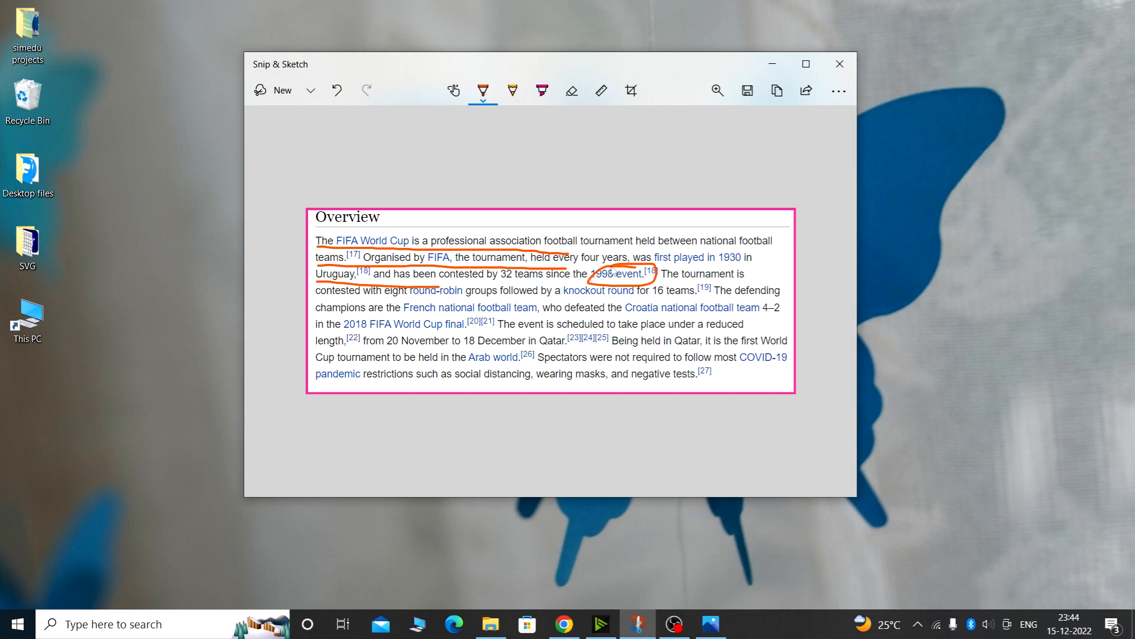
Underline part of the first line with the pencil and set the pencil size to 9
click(512, 90)
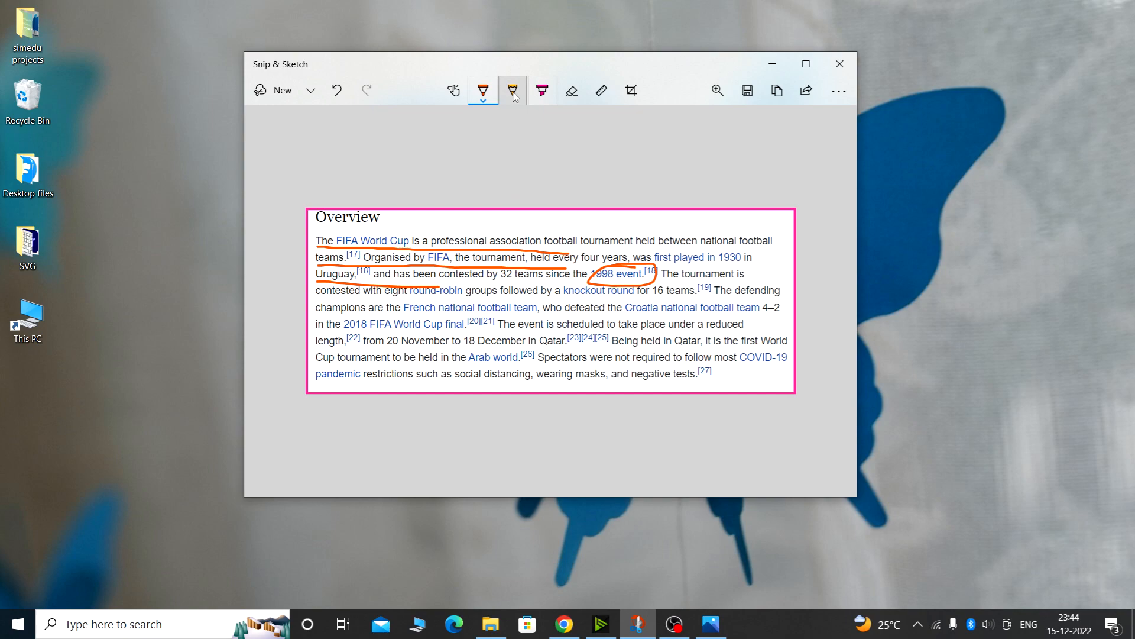
drag(585, 248, 736, 246)
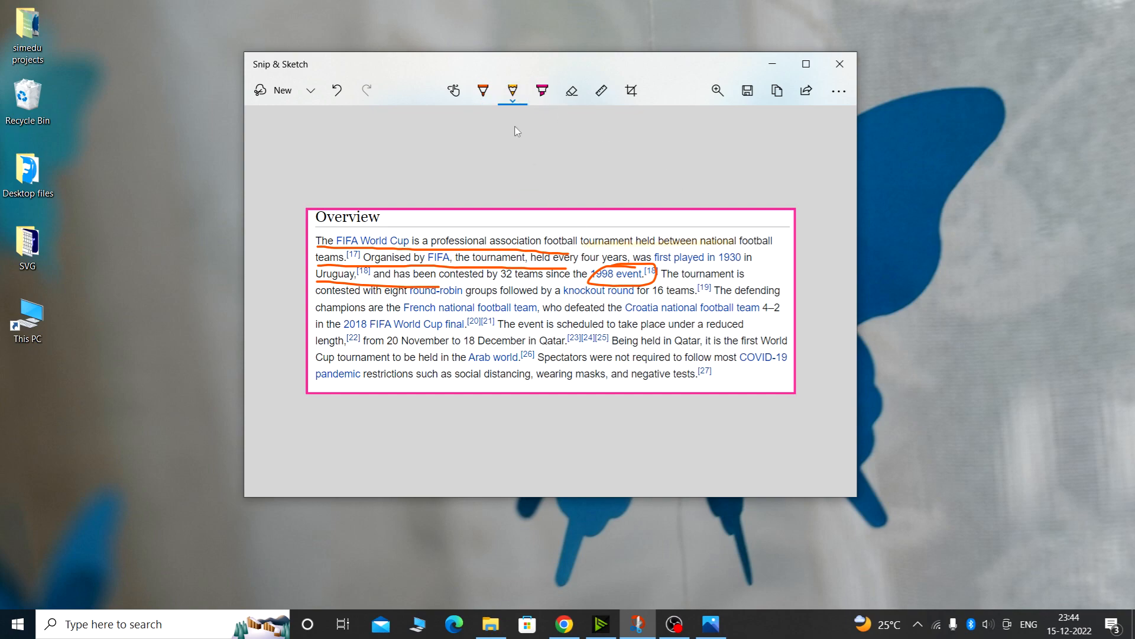
click(512, 90)
drag(525, 413, 481, 413)
click(578, 197)
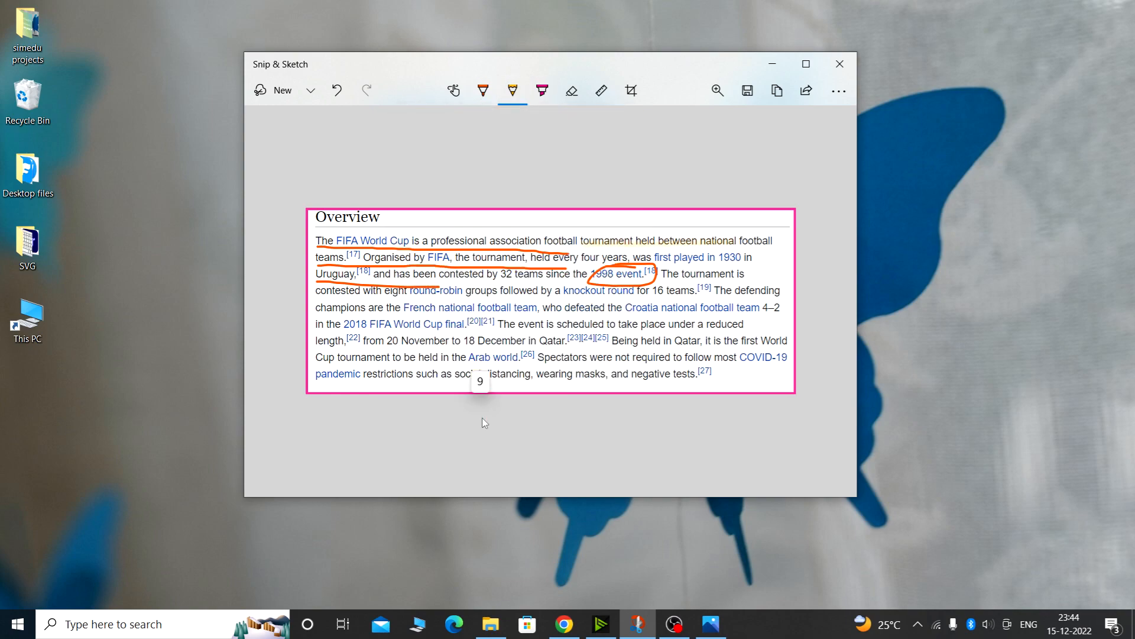
Highlight the first two lines of the Overview text with the highlighter
click(542, 90)
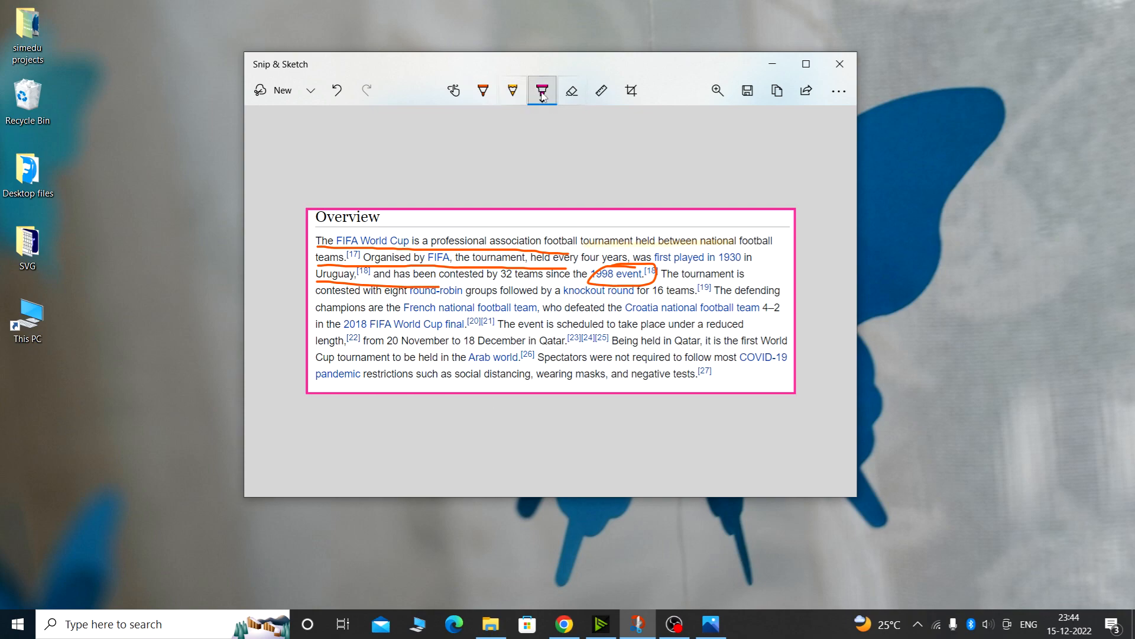
mouse_move(319, 244)
mouse_down()
mouse_move(594, 240)
mouse_move(327, 263)
mouse_move(579, 258)
mouse_up()
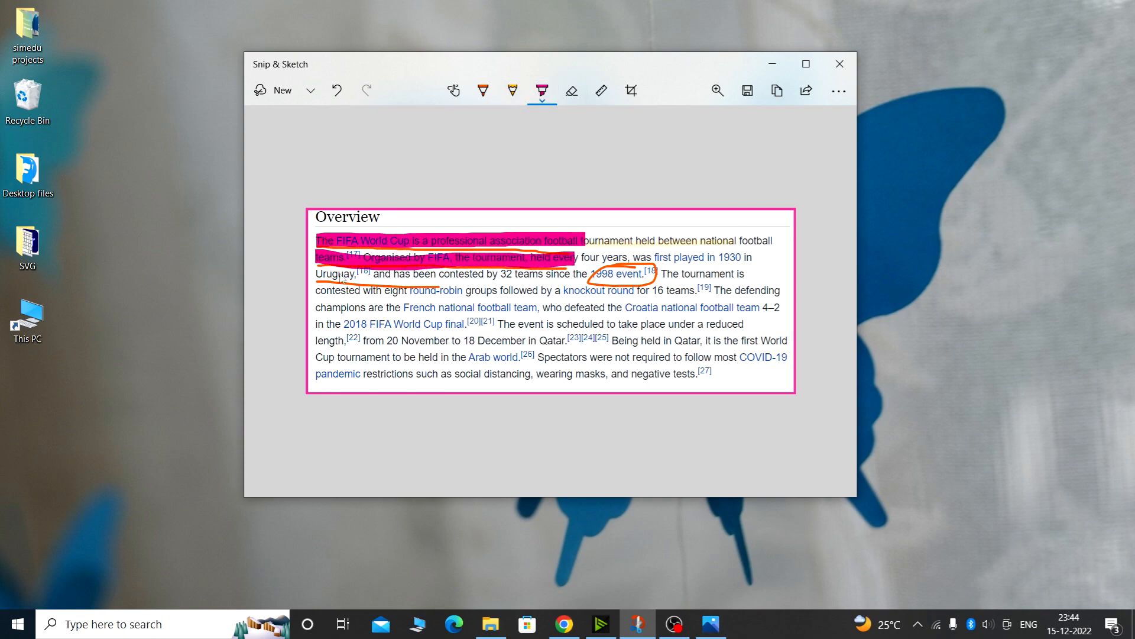
drag(319, 276, 361, 274)
Erase all ink from the snip
click(572, 91)
click(572, 92)
click(577, 134)
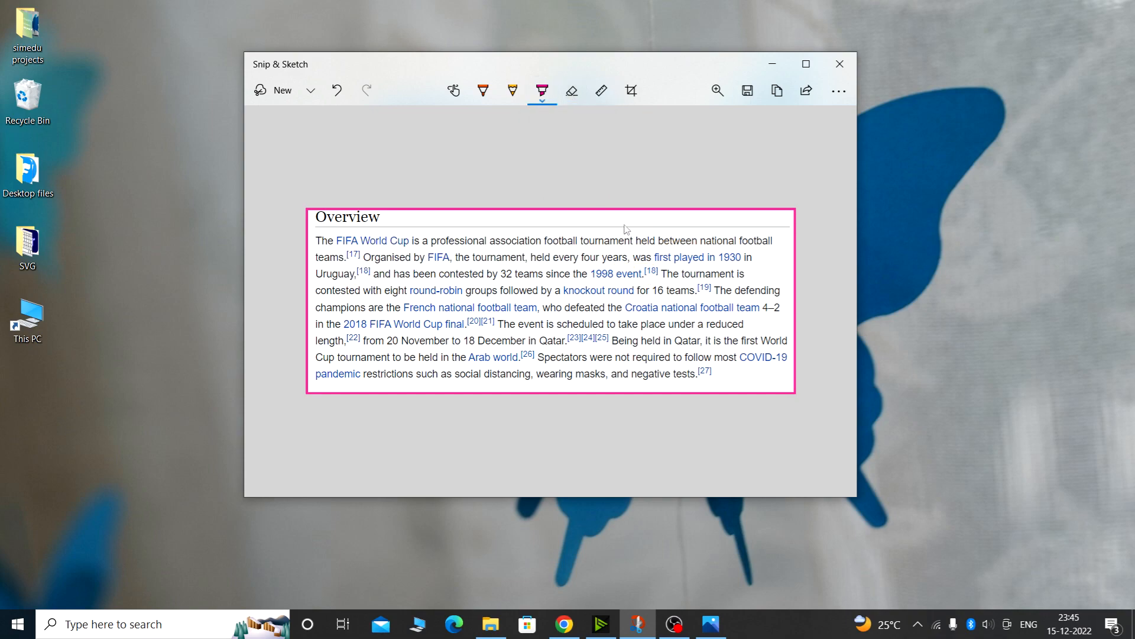
Show the ruler and draw straight ballpoint underlines beneath the first and fourth lines of text
click(602, 92)
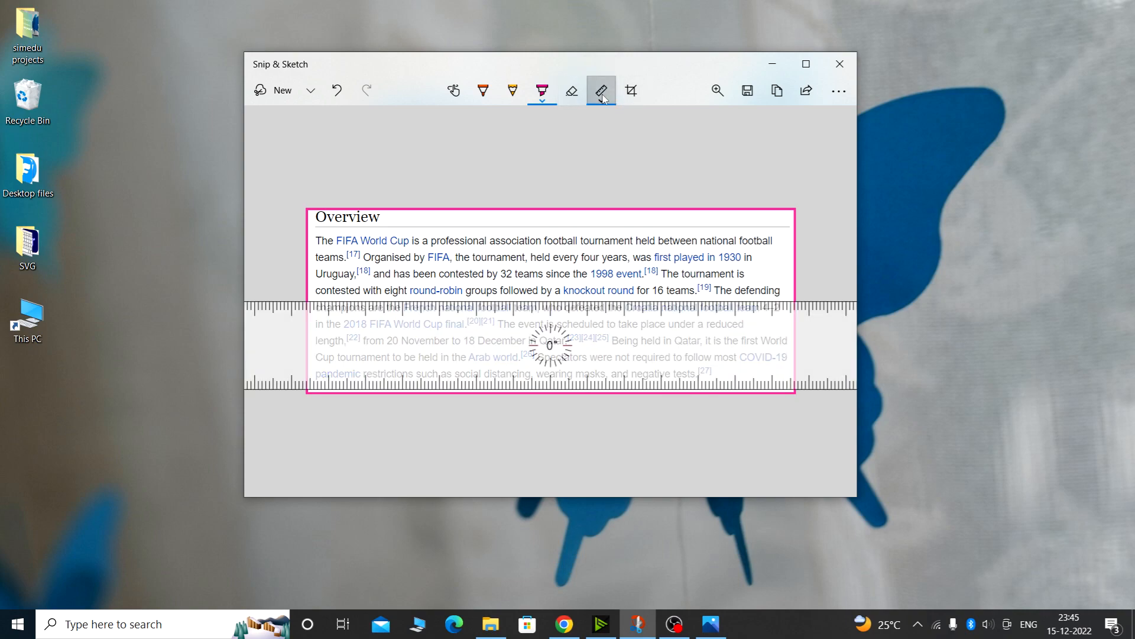
drag(568, 309, 597, 269)
click(485, 102)
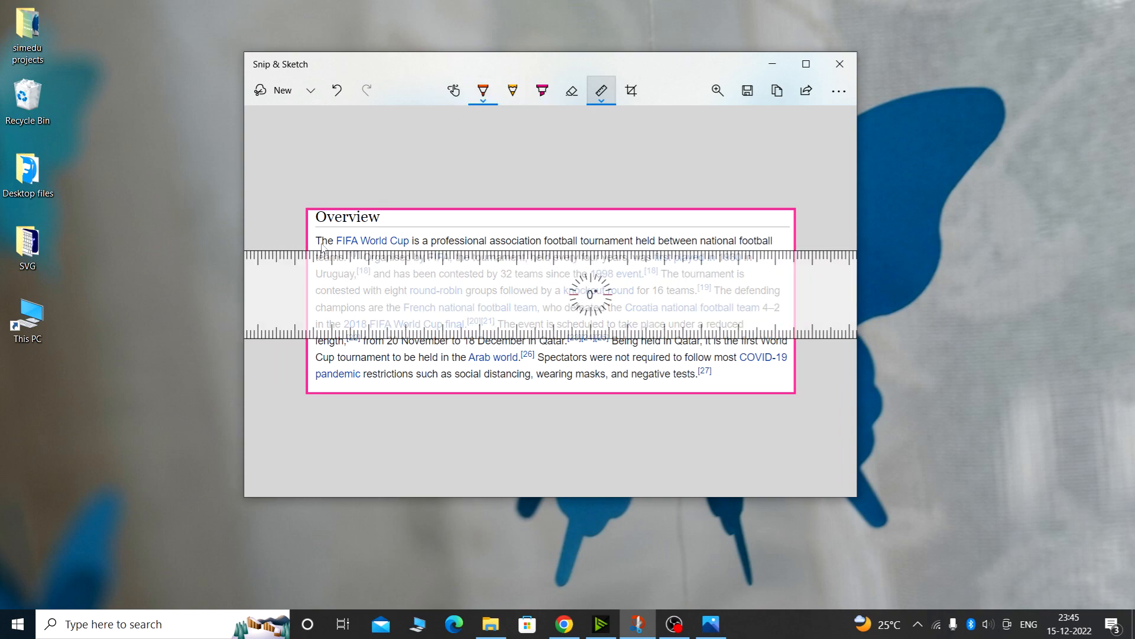
drag(320, 250, 771, 259)
drag(701, 286, 683, 337)
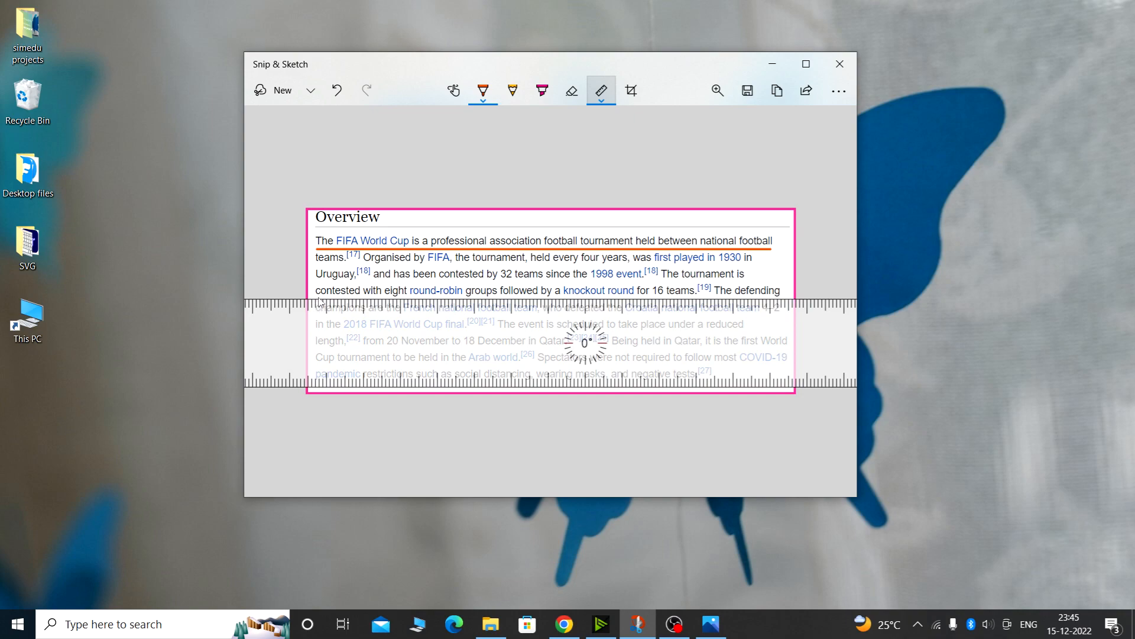
drag(318, 301, 779, 312)
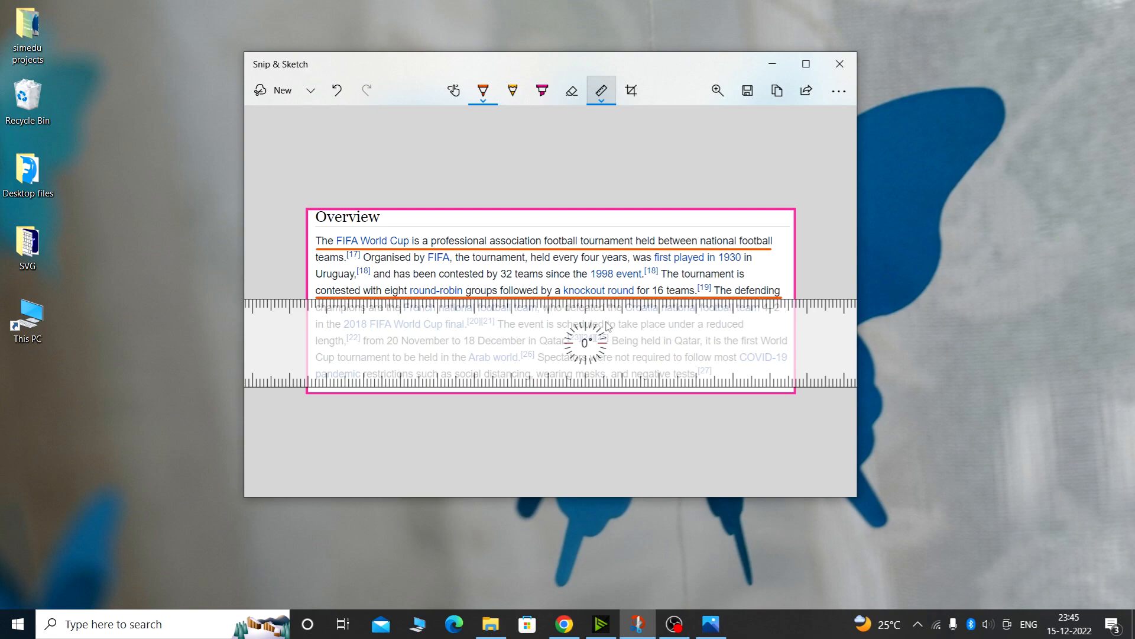
Rotate the ruler to 90°, switch the ballpoint to red, and draw two vertical lines across the text
drag(606, 325, 600, 321)
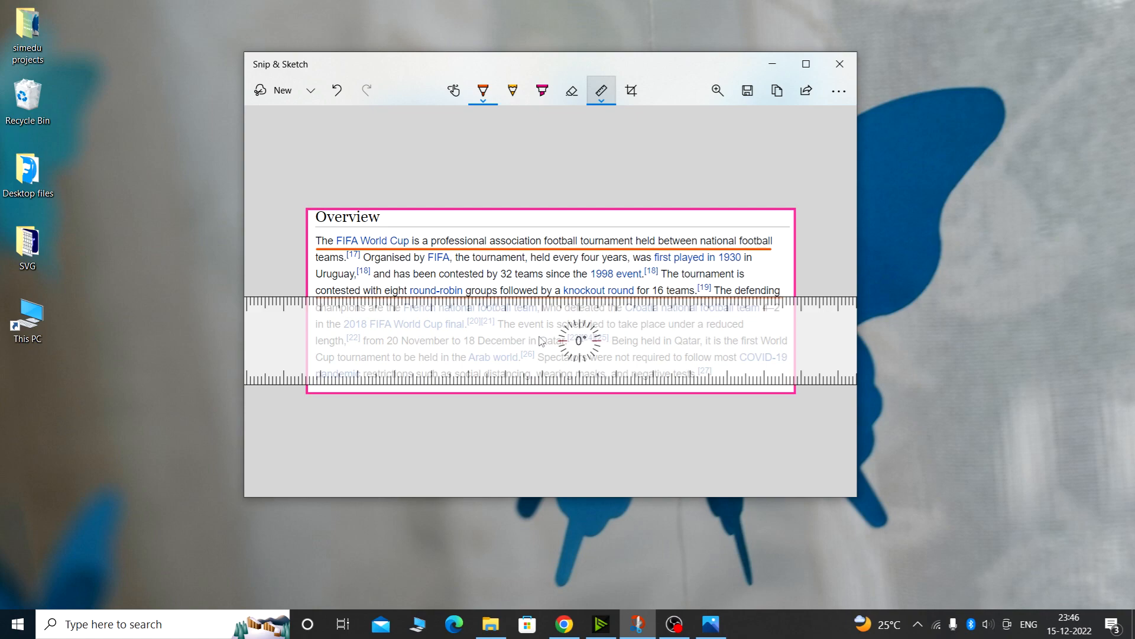
scroll(540, 342, up, 18)
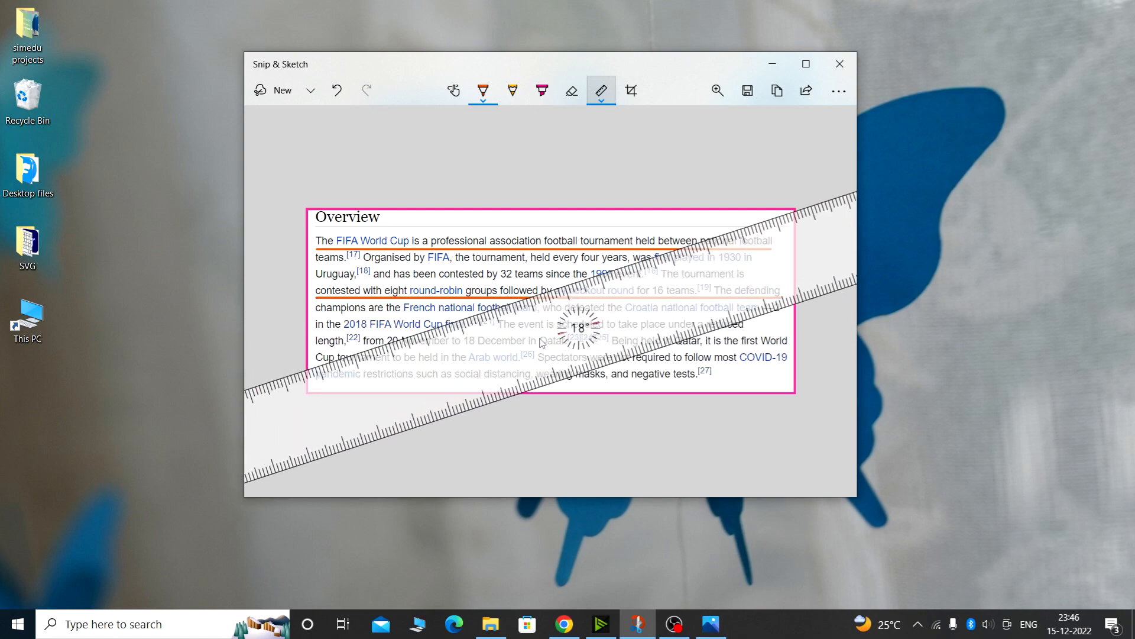
scroll(541, 341, up, 20)
scroll(546, 343, up, 20)
scroll(545, 343, up, 9)
mouse_move(545, 343)
mouse_down()
mouse_move(353, 307)
mouse_move(498, 297)
mouse_up()
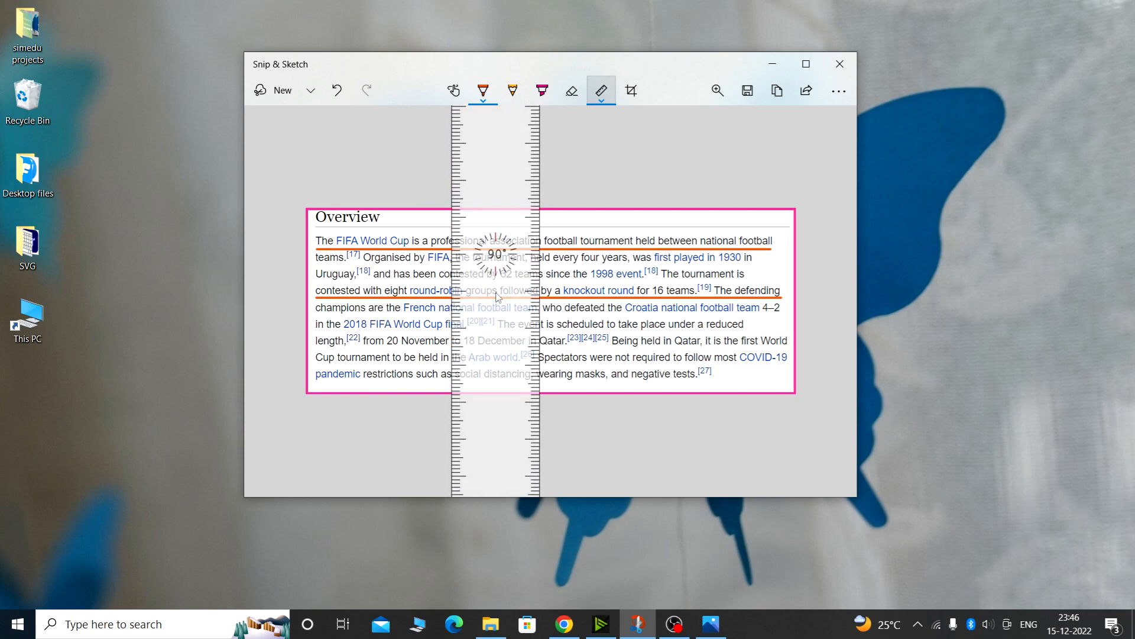
click(482, 96)
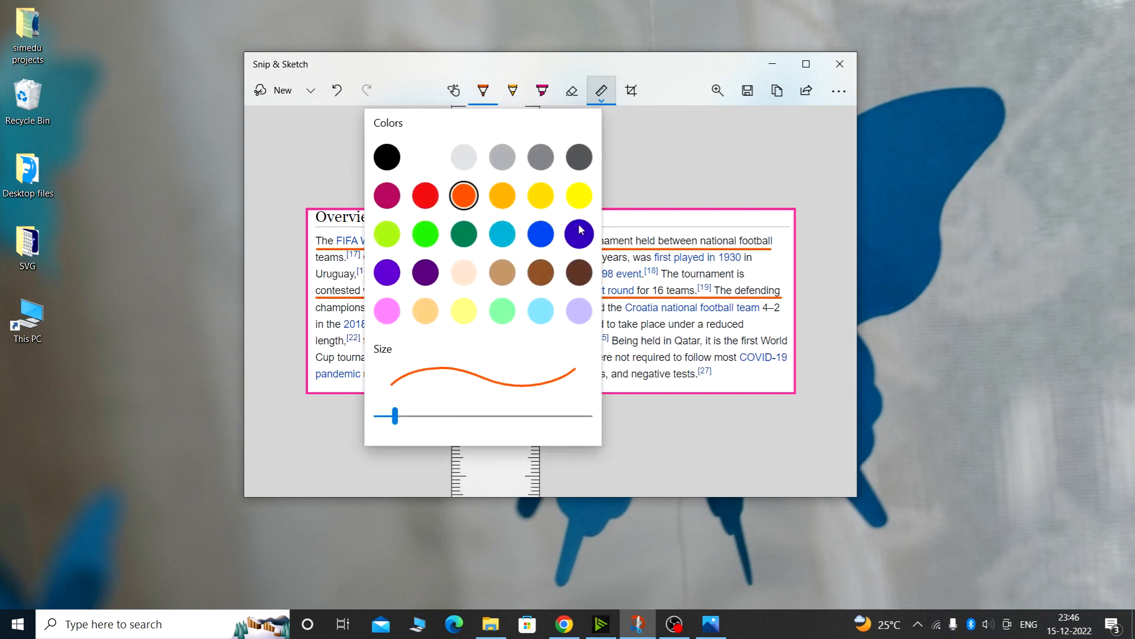
click(437, 199)
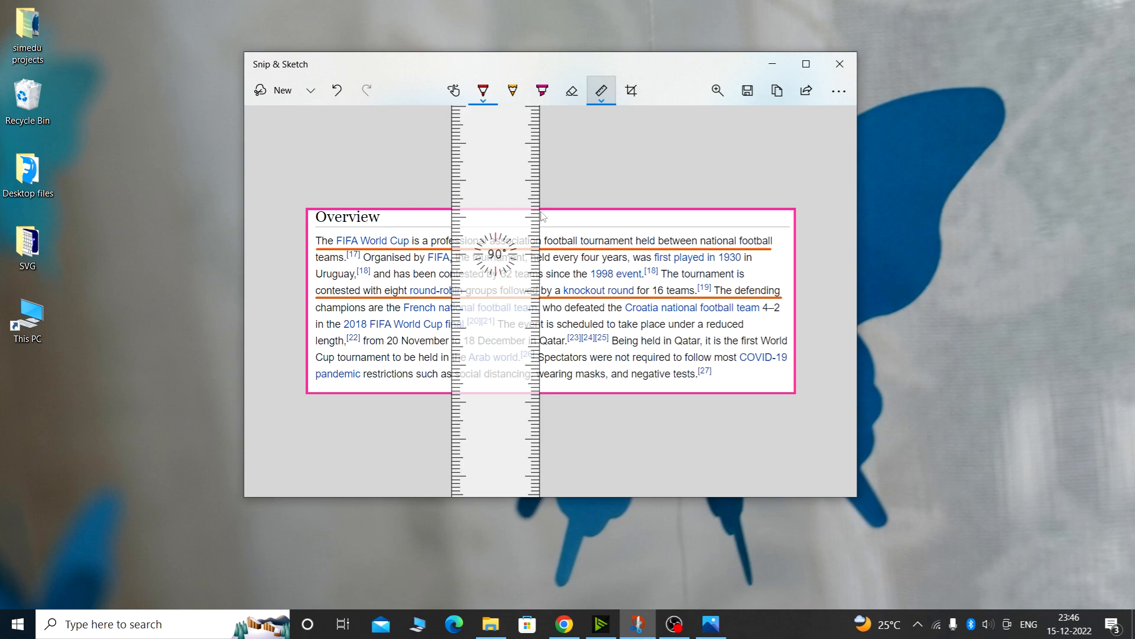
drag(542, 217, 544, 396)
drag(517, 330, 479, 285)
drag(480, 215, 482, 395)
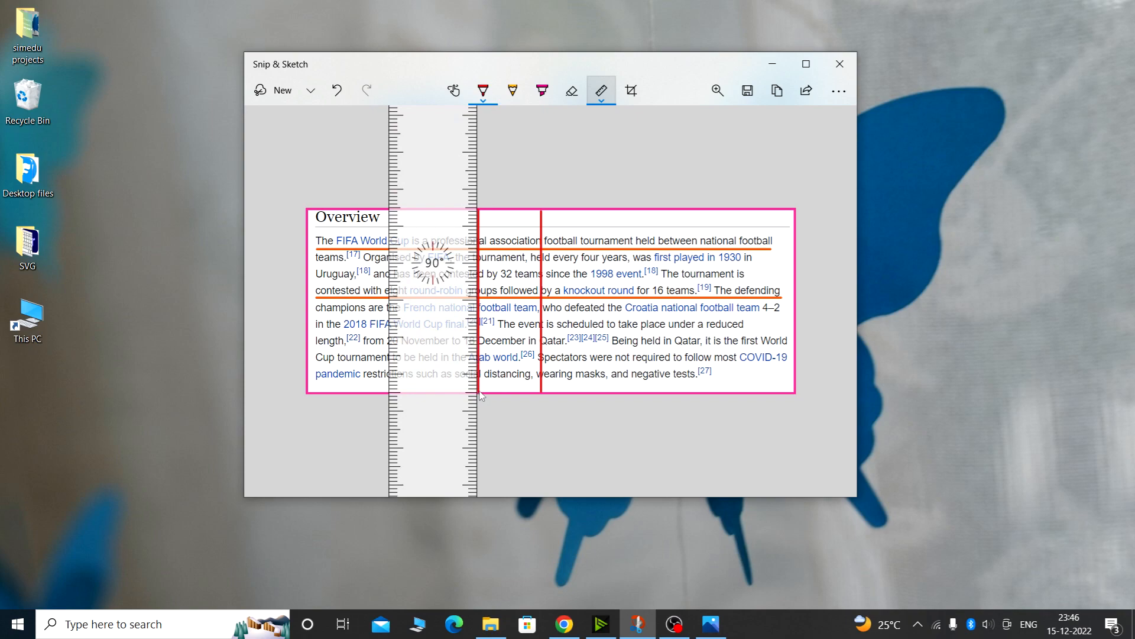
Rotate the ruler to about 44° and draw a short diagonal line between the two vertical lines
scroll(445, 282, down, 20)
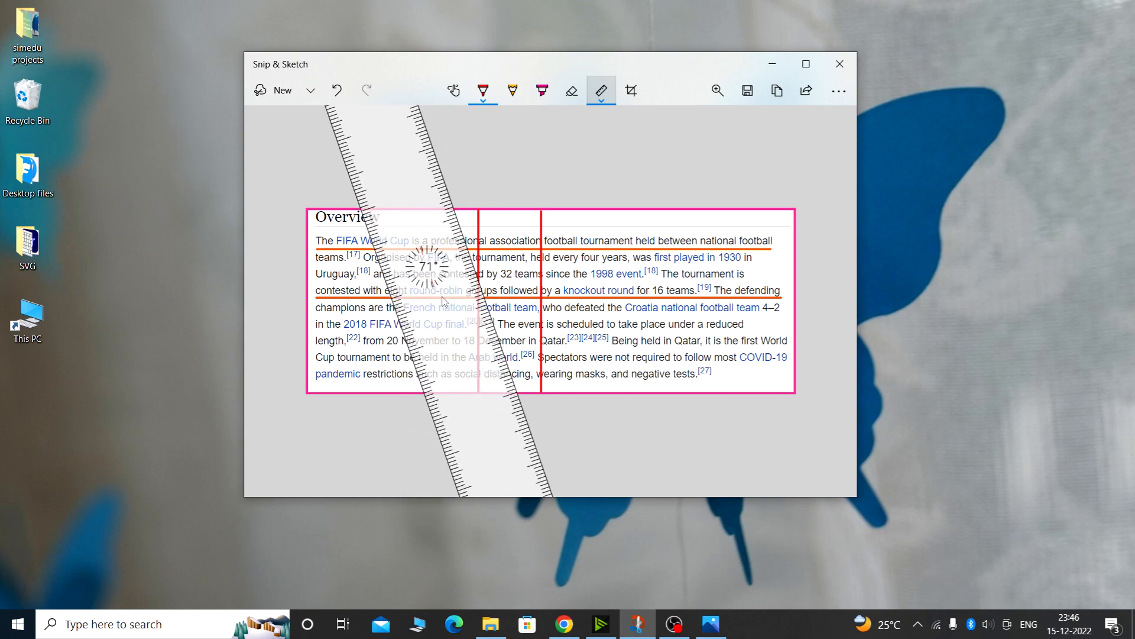
scroll(445, 300, down, 15)
scroll(444, 303, down, 20)
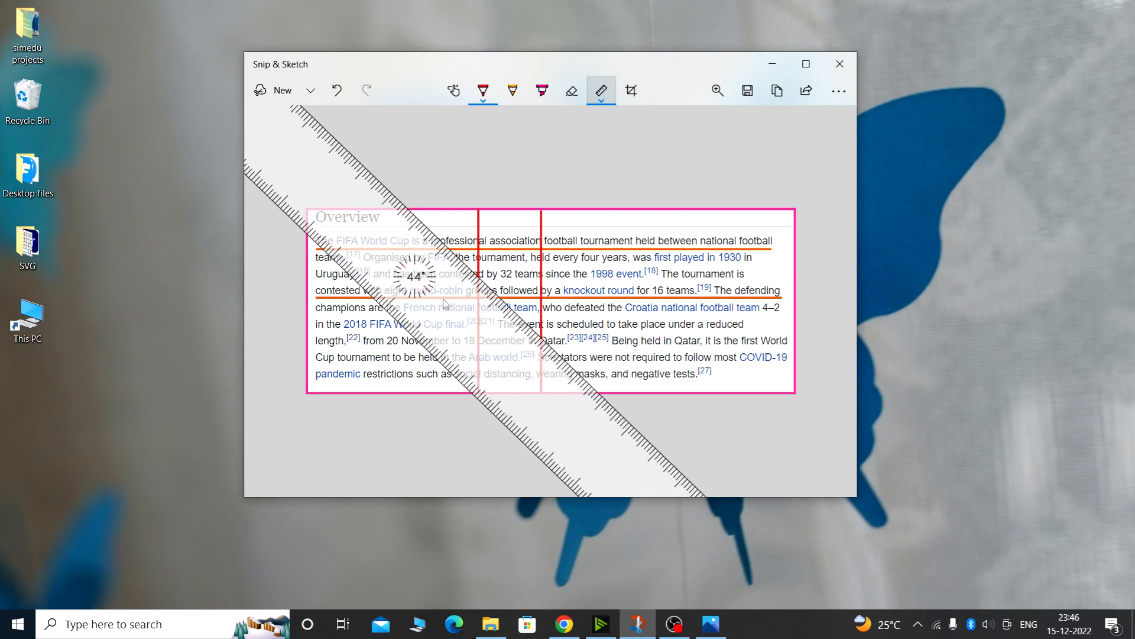
mouse_move(464, 282)
mouse_down()
mouse_move(486, 273)
mouse_move(514, 304)
mouse_move(485, 271)
mouse_move(492, 262)
mouse_move(543, 298)
mouse_up()
scroll(520, 300, up, 8)
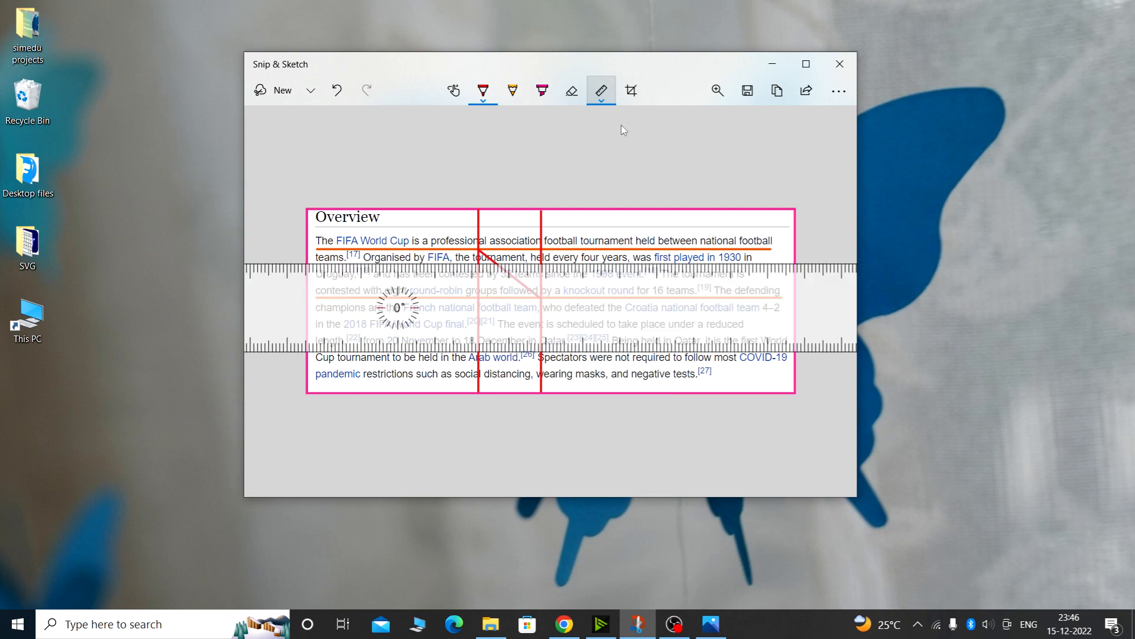
Switch to the protractor, draw overlapping red circles over the right half of the text, then hide the protractor
click(601, 92)
click(603, 169)
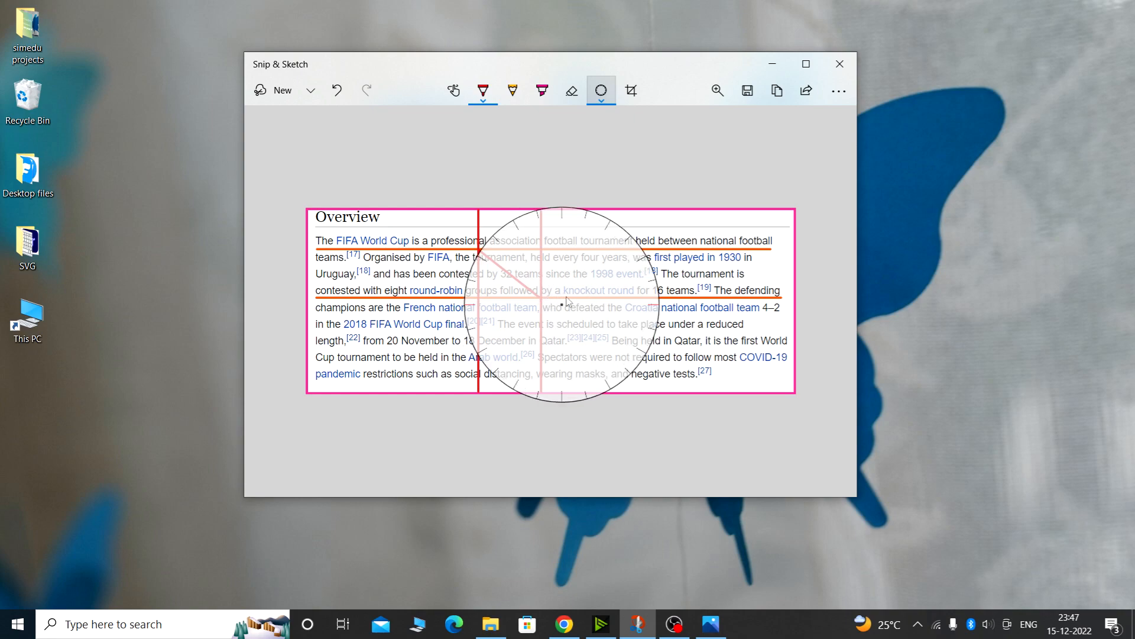
mouse_move(578, 304)
mouse_down()
mouse_move(563, 294)
mouse_move(562, 308)
mouse_up()
scroll(563, 308, down, 8)
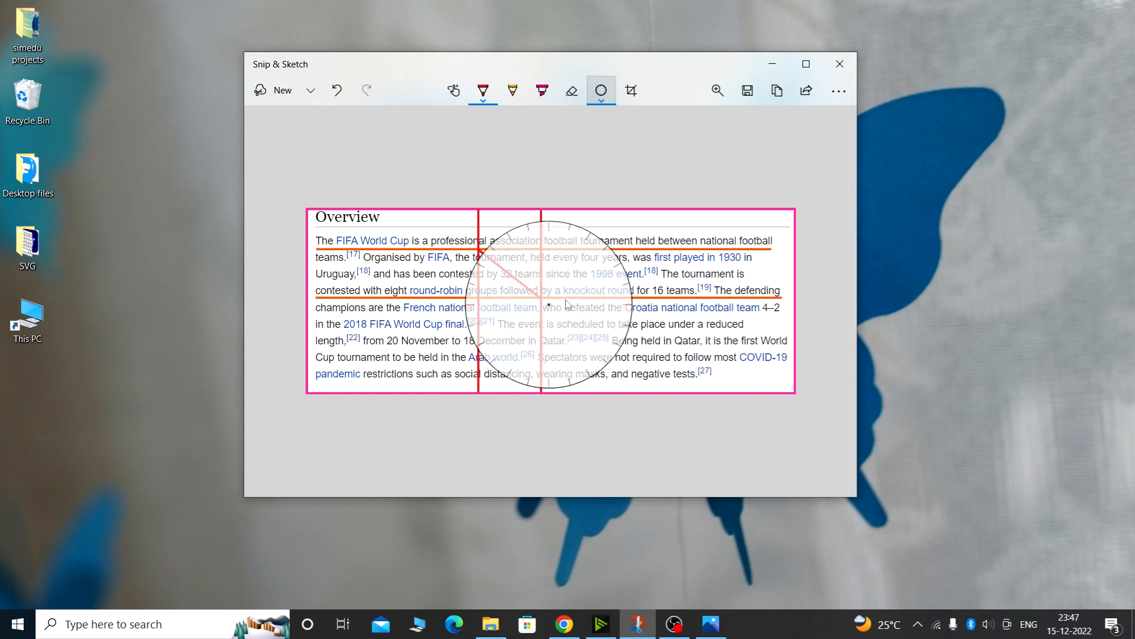
drag(566, 304, 606, 298)
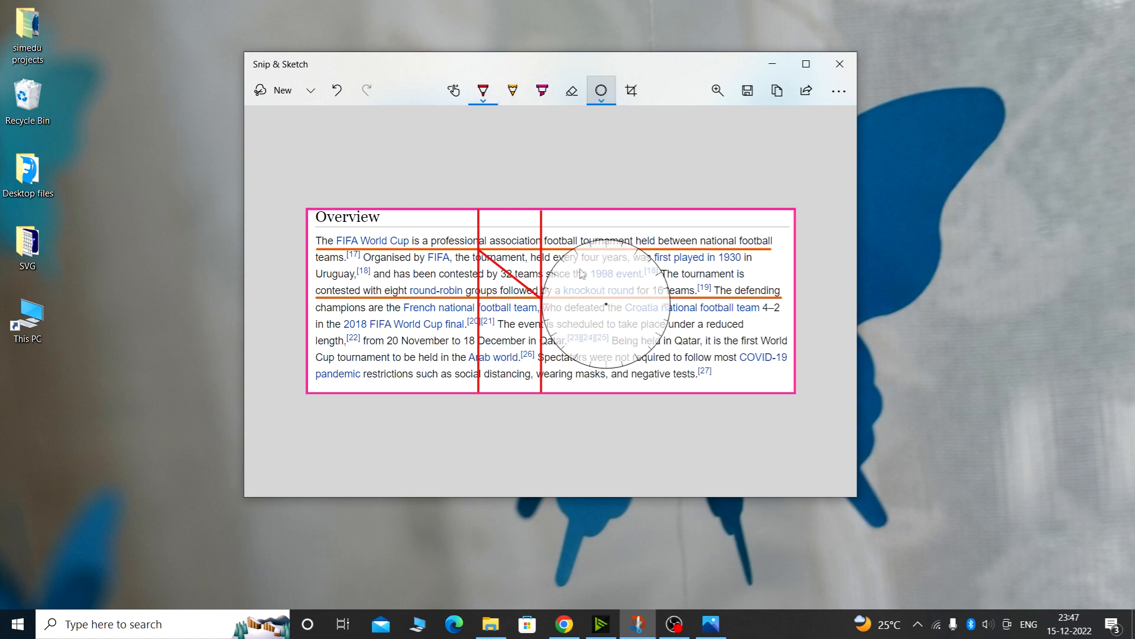
mouse_move(546, 290)
mouse_down()
mouse_move(579, 245)
mouse_move(645, 253)
mouse_move(670, 308)
mouse_move(634, 343)
mouse_move(573, 332)
mouse_move(567, 312)
mouse_move(678, 309)
mouse_move(661, 302)
mouse_move(739, 236)
mouse_move(789, 322)
mouse_move(643, 312)
mouse_up()
drag(677, 305, 650, 303)
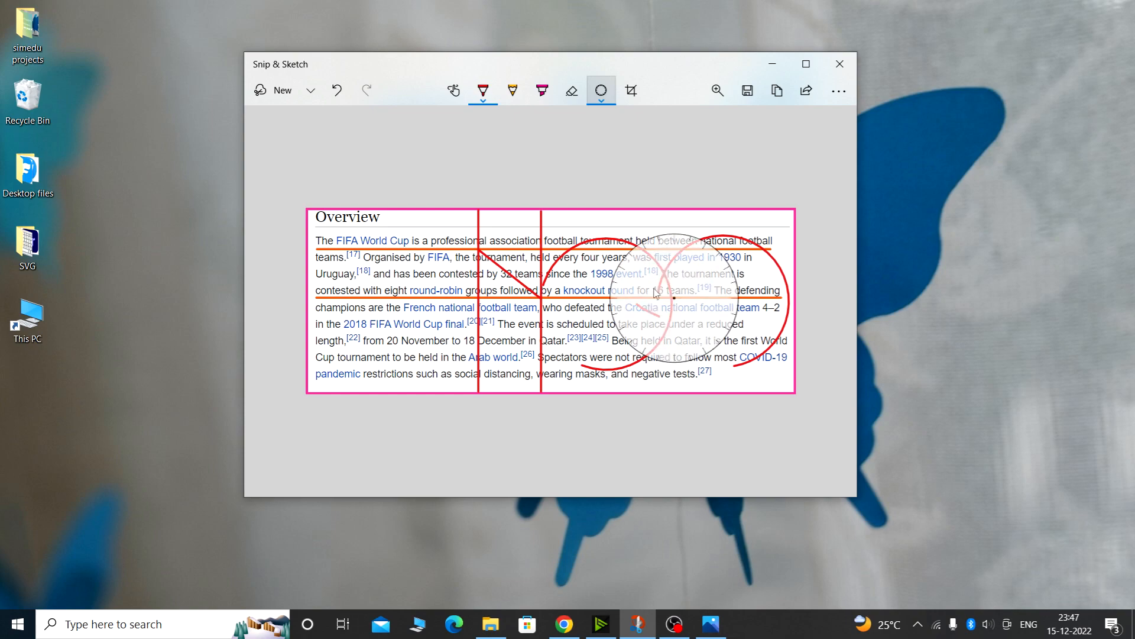
mouse_move(636, 245)
mouse_down()
mouse_move(682, 233)
mouse_move(640, 352)
mouse_move(635, 245)
mouse_up()
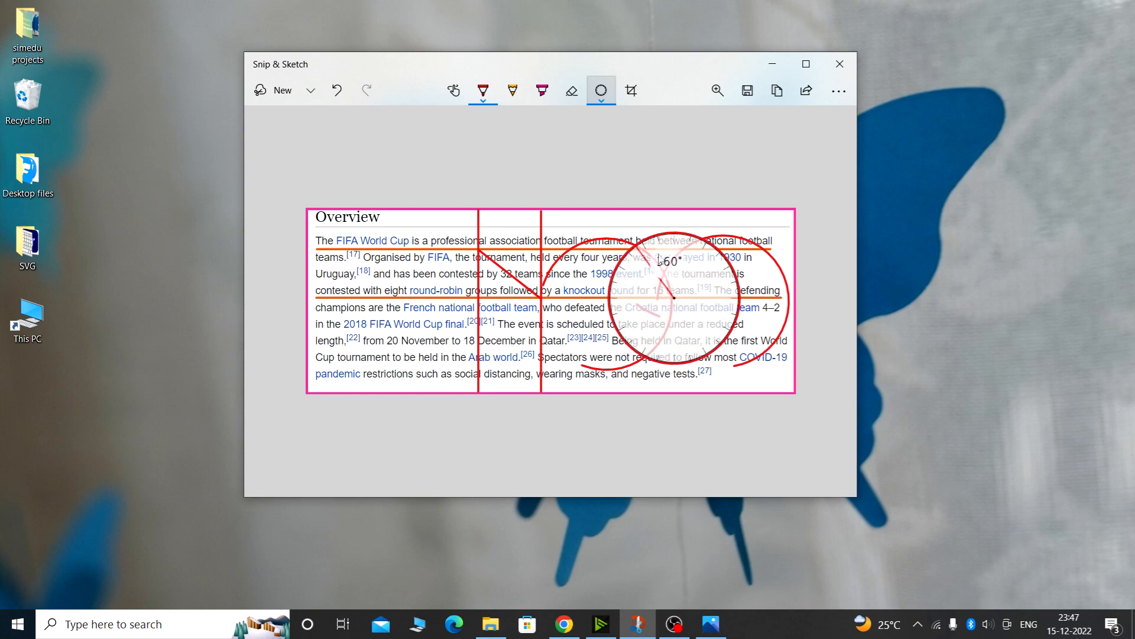
drag(691, 312, 462, 320)
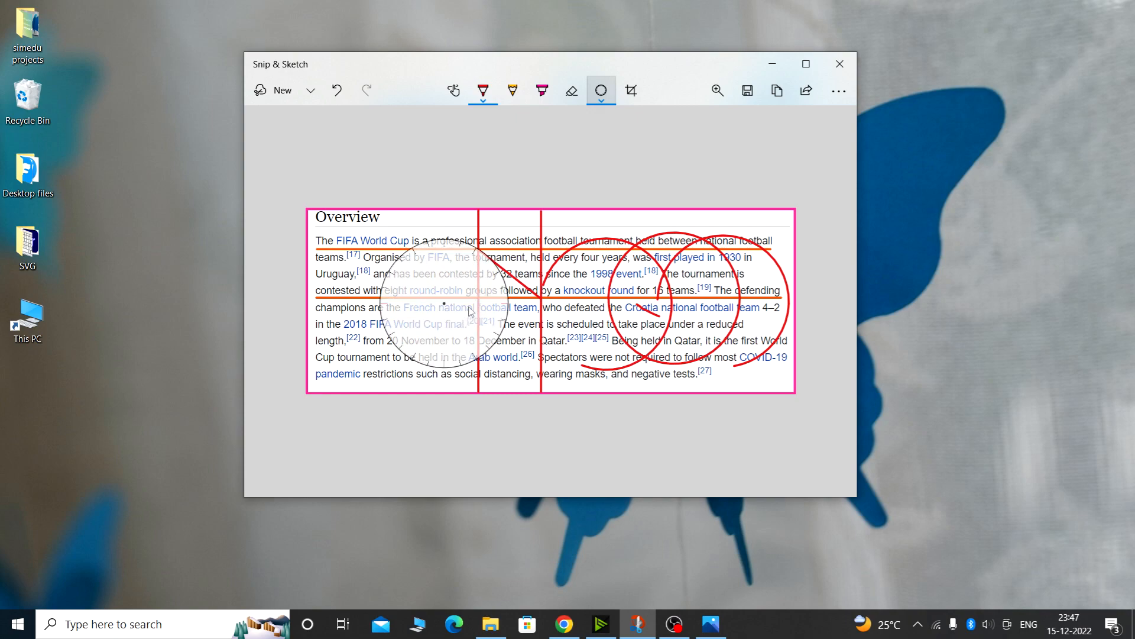
click(597, 101)
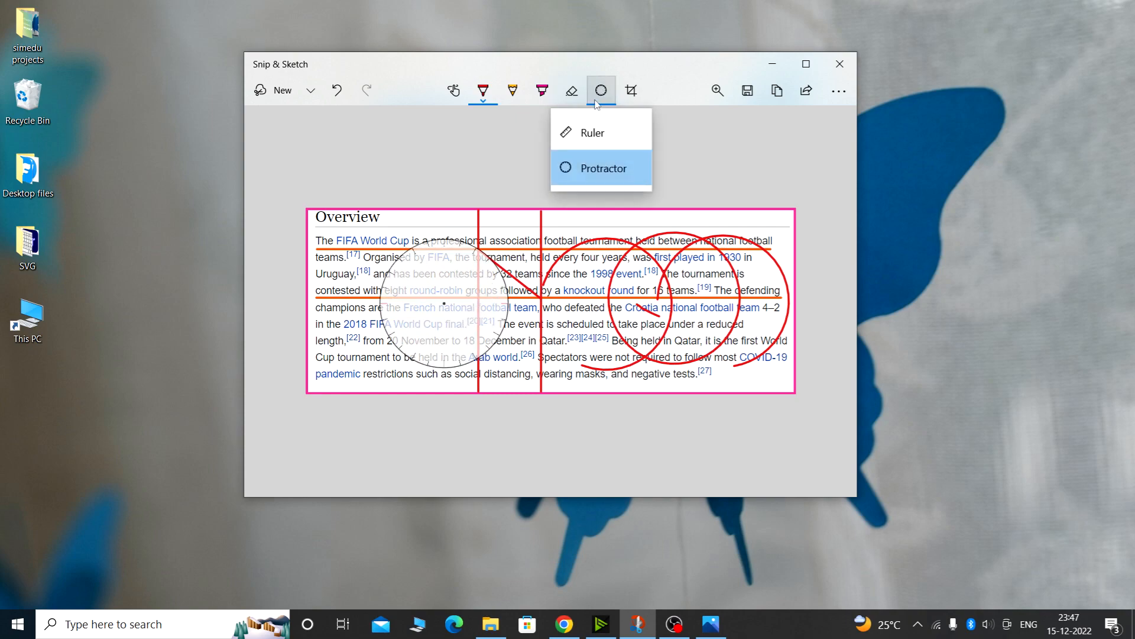
click(590, 170)
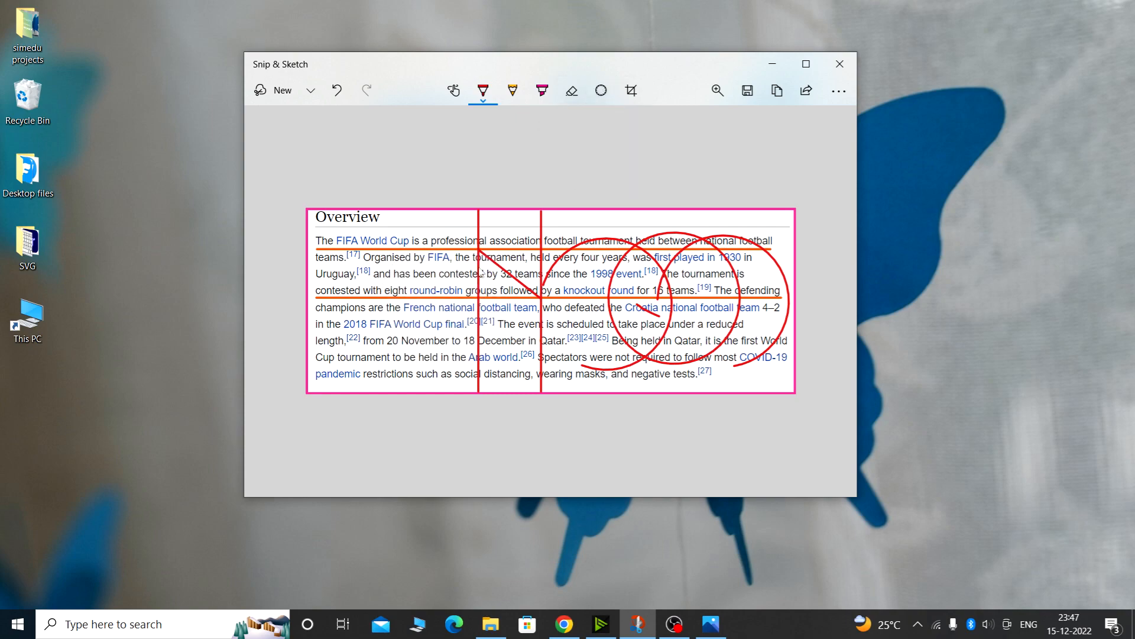
Crop the snip slightly inward at its corners and apply the crop
click(630, 98)
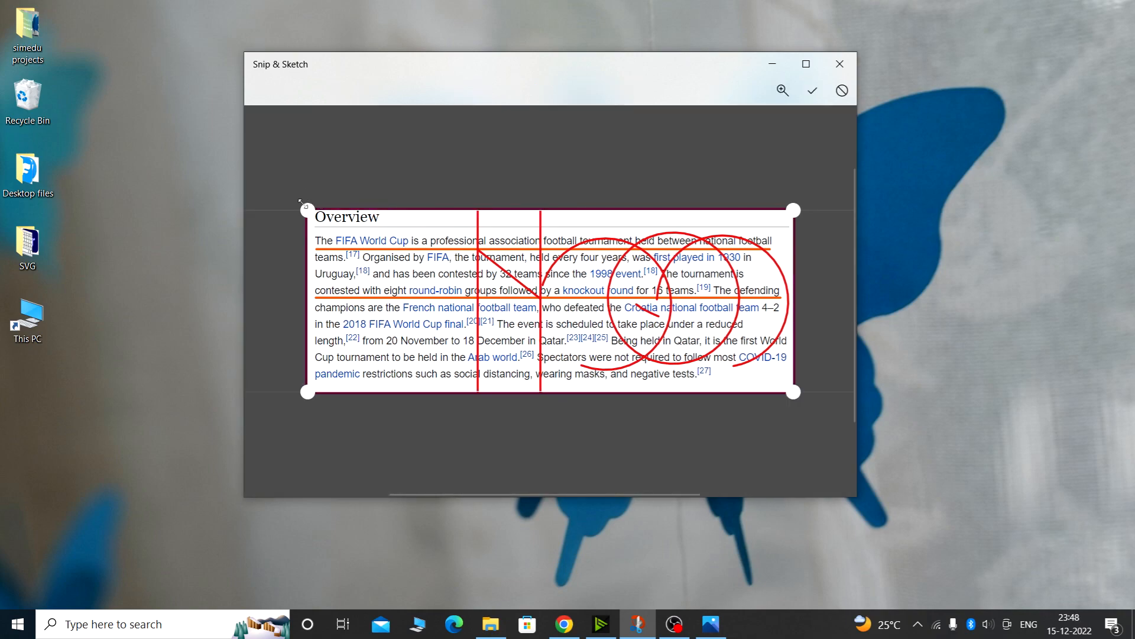
drag(307, 210, 311, 212)
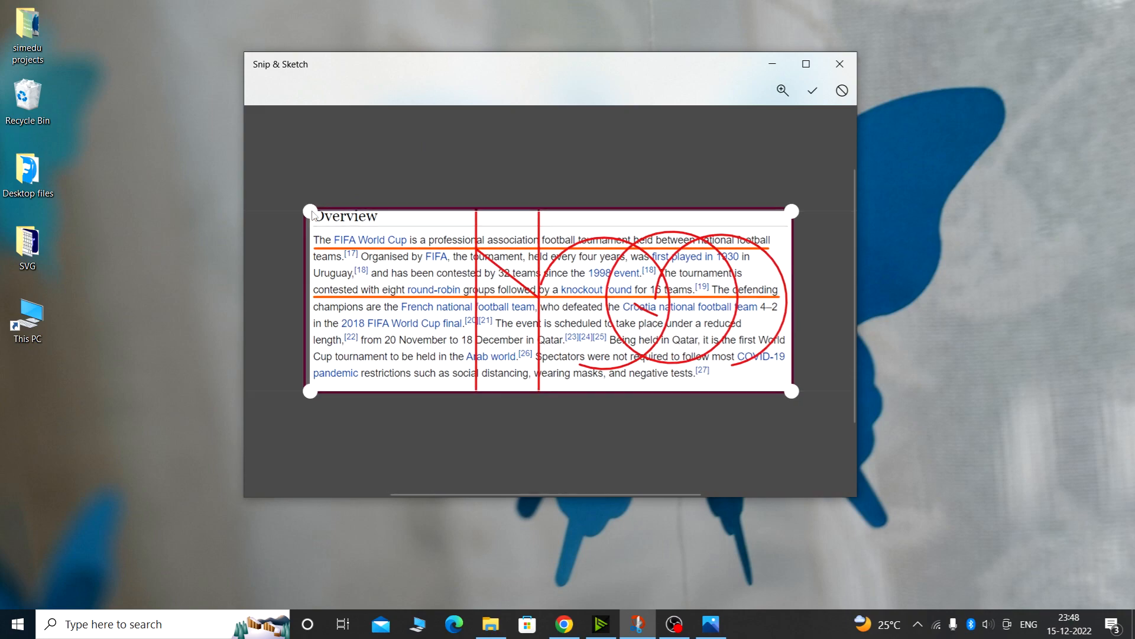
drag(792, 211, 789, 212)
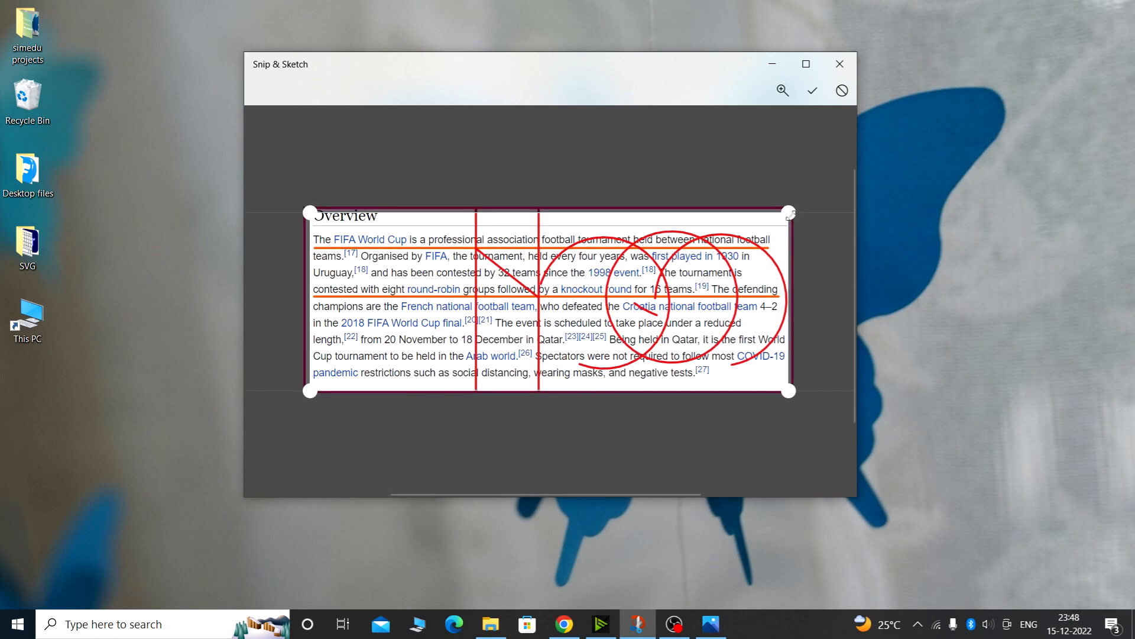
drag(789, 390, 792, 385)
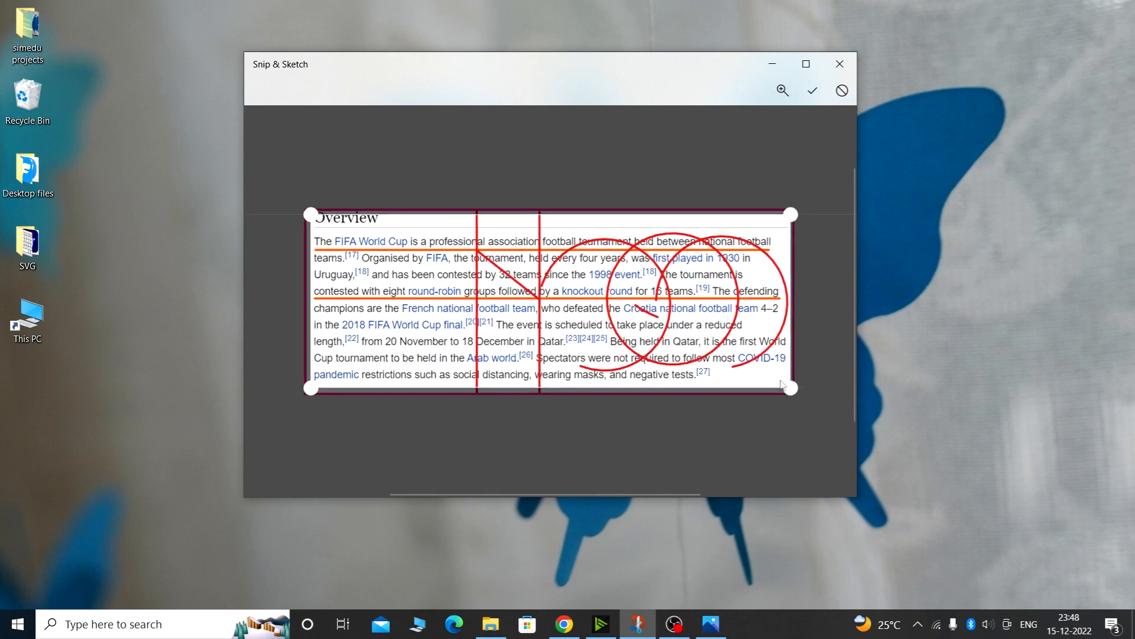
click(814, 98)
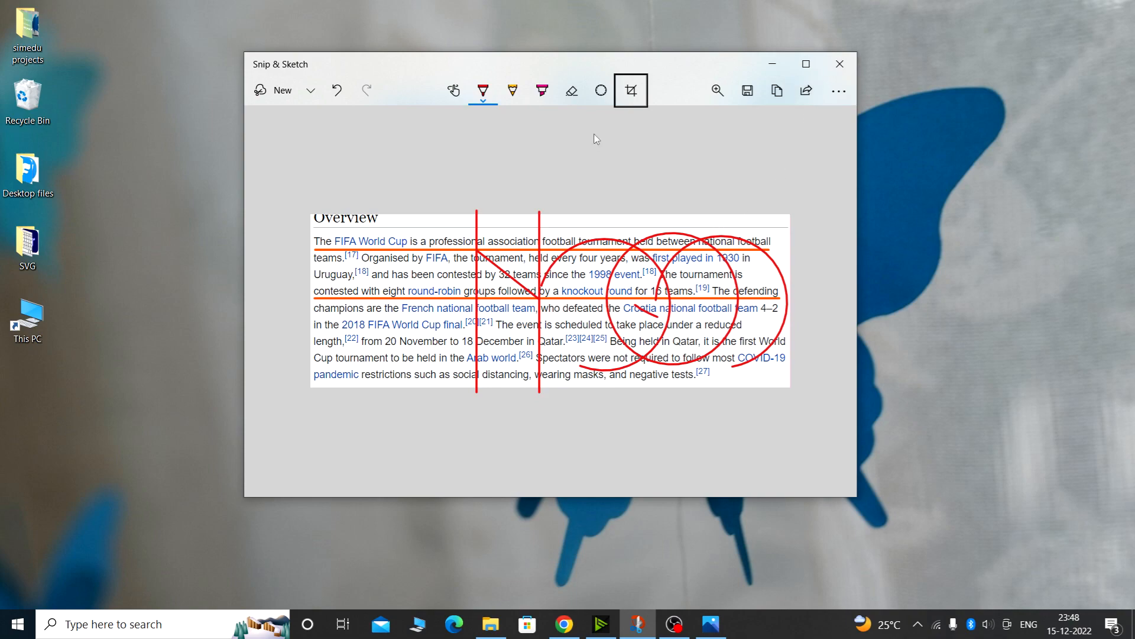
Switch to the eraser and rub out the underlines, circles, diagonal line and one of the vertical lines
click(576, 100)
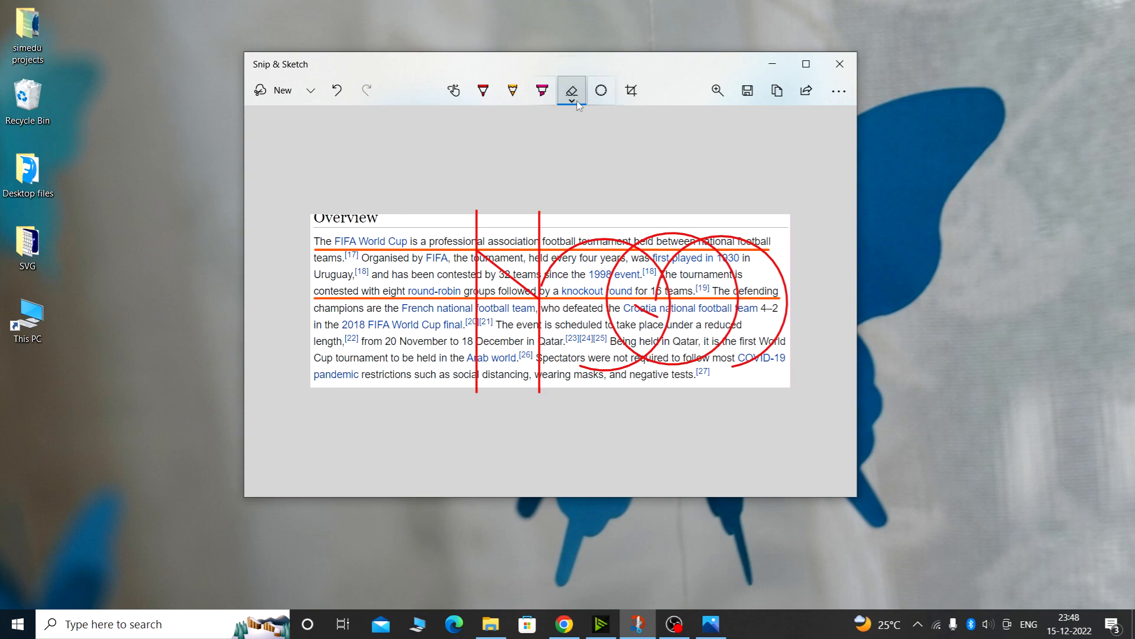
click(577, 101)
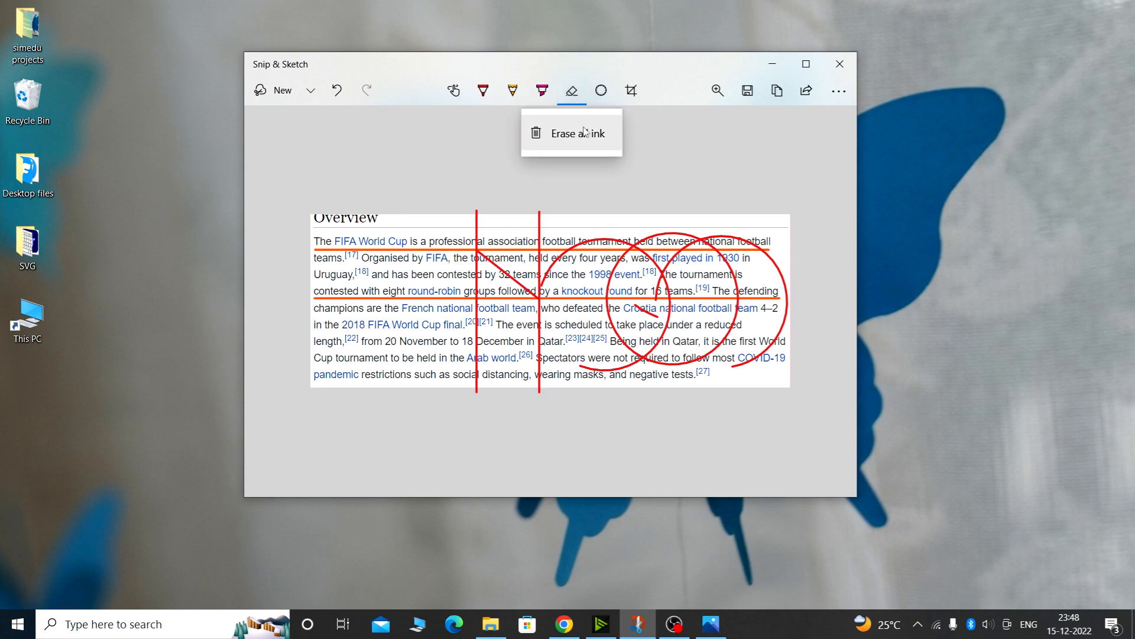
click(579, 92)
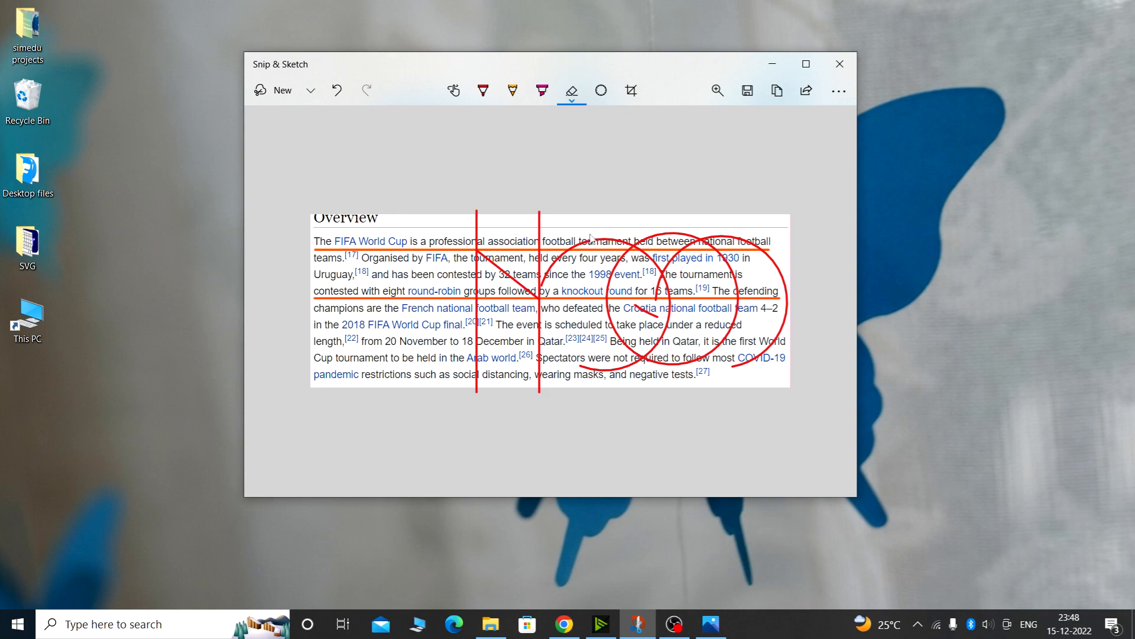
mouse_move(593, 237)
mouse_down()
mouse_move(596, 297)
mouse_move(624, 263)
mouse_move(672, 283)
mouse_move(611, 290)
mouse_up()
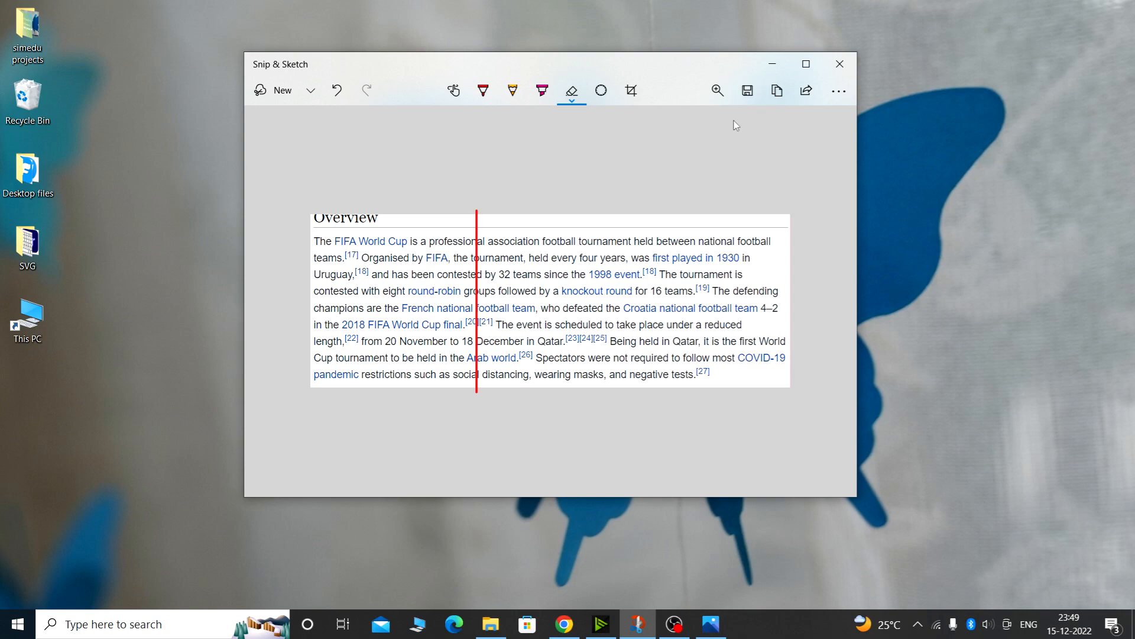
Zoom in slightly on the annotated snip
click(716, 98)
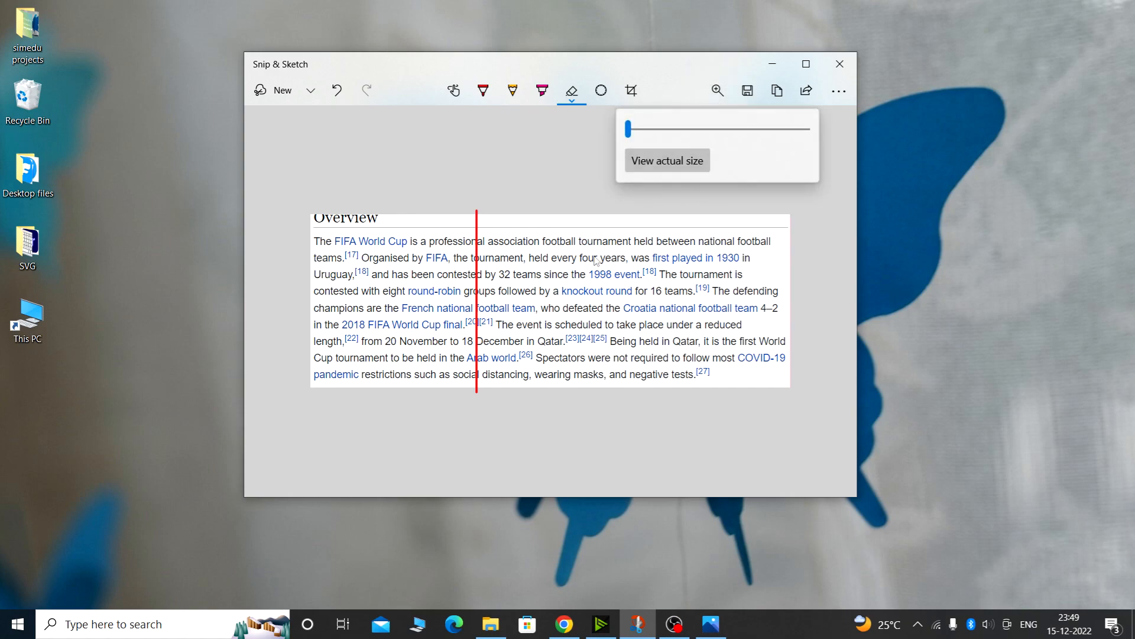
mouse_move(631, 131)
mouse_down()
mouse_move(696, 135)
mouse_move(639, 138)
mouse_up()
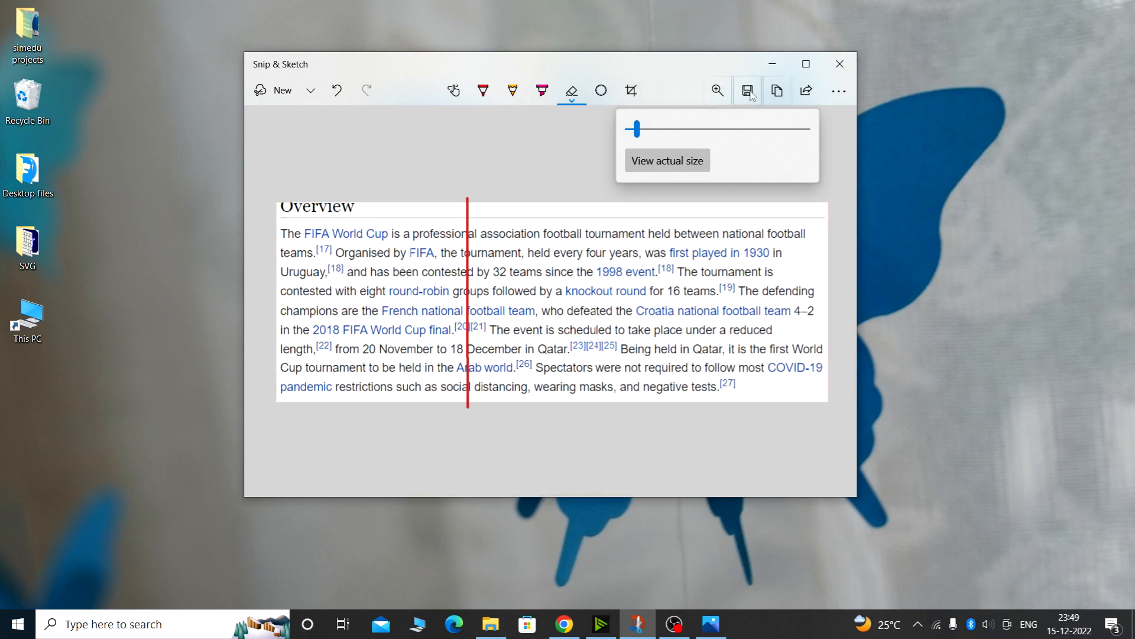
click(780, 93)
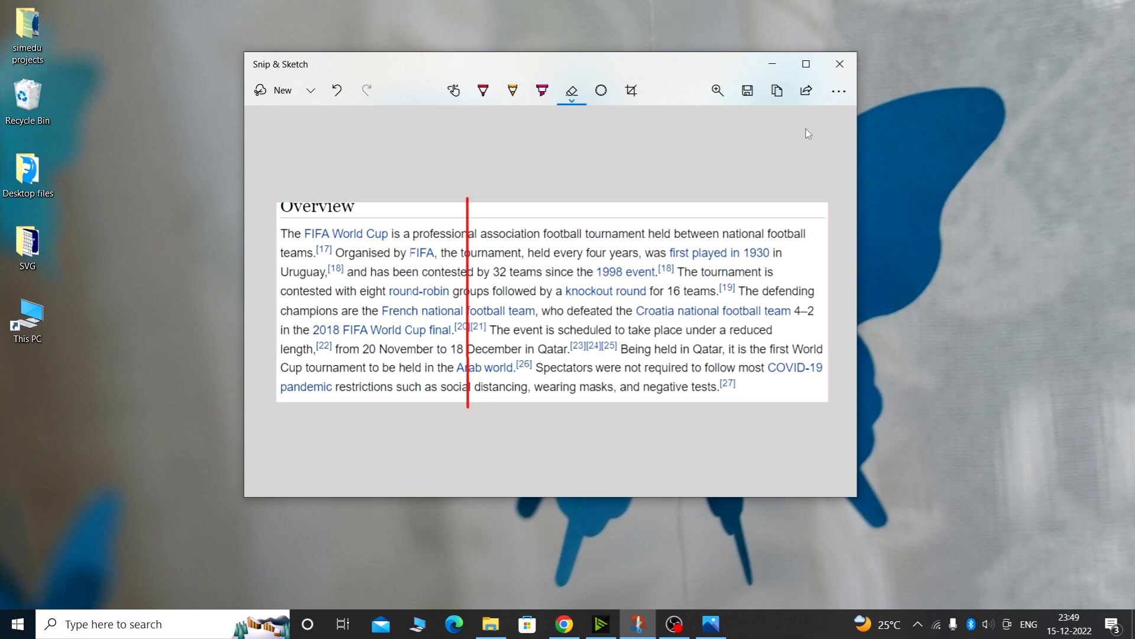
Open the Snip & Sketch settings, toggle the Snip outline option, and return from settings
click(839, 92)
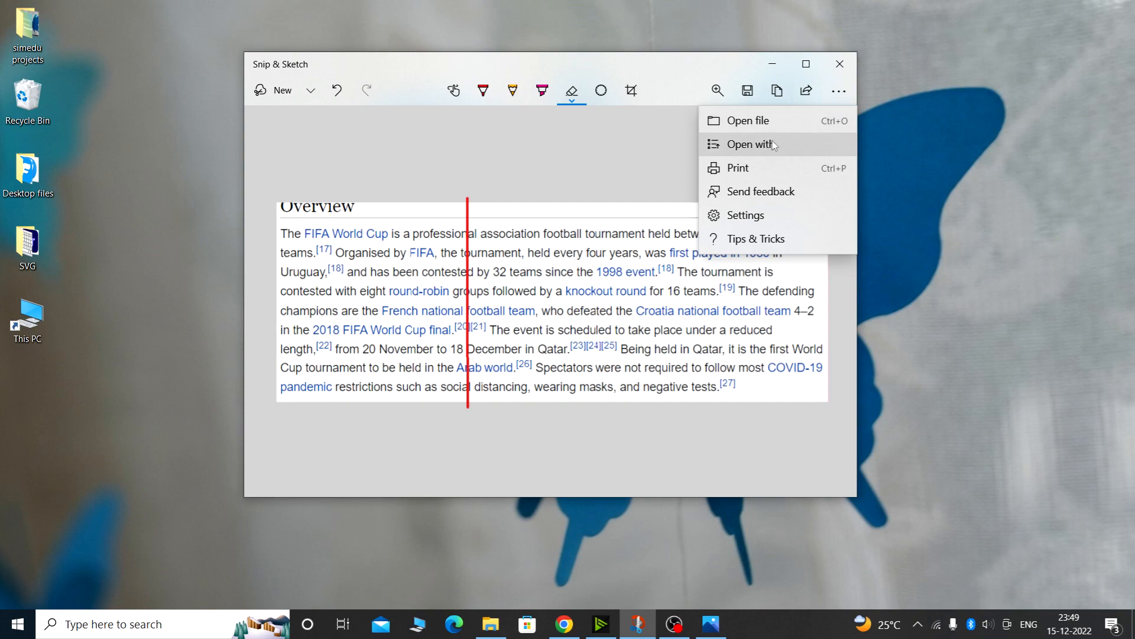
click(783, 214)
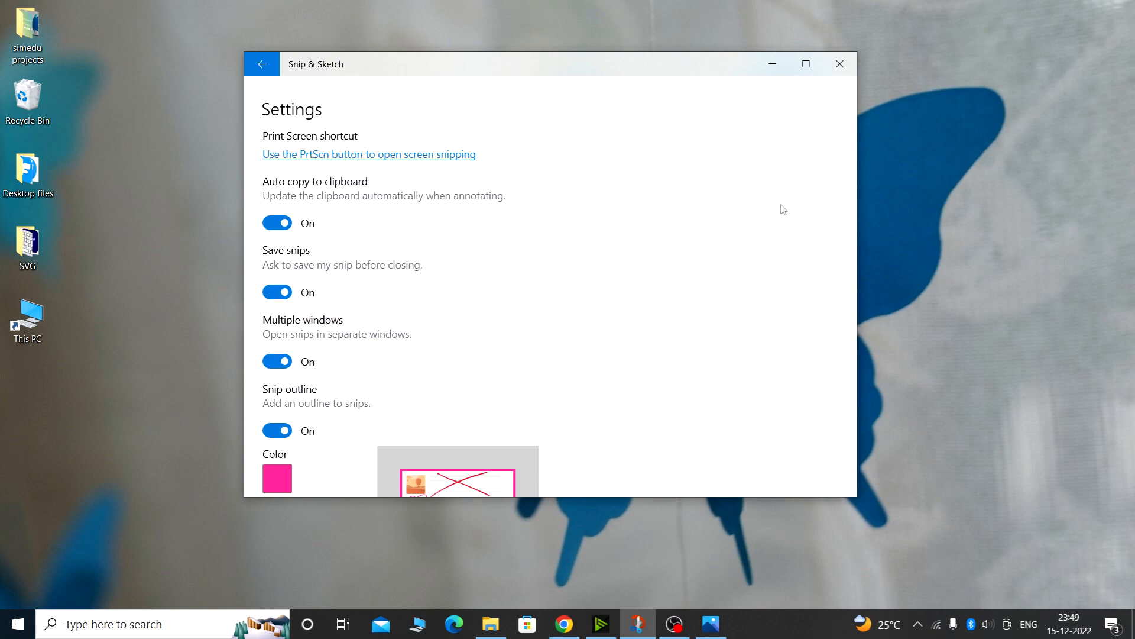
scroll(334, 239, down, 3)
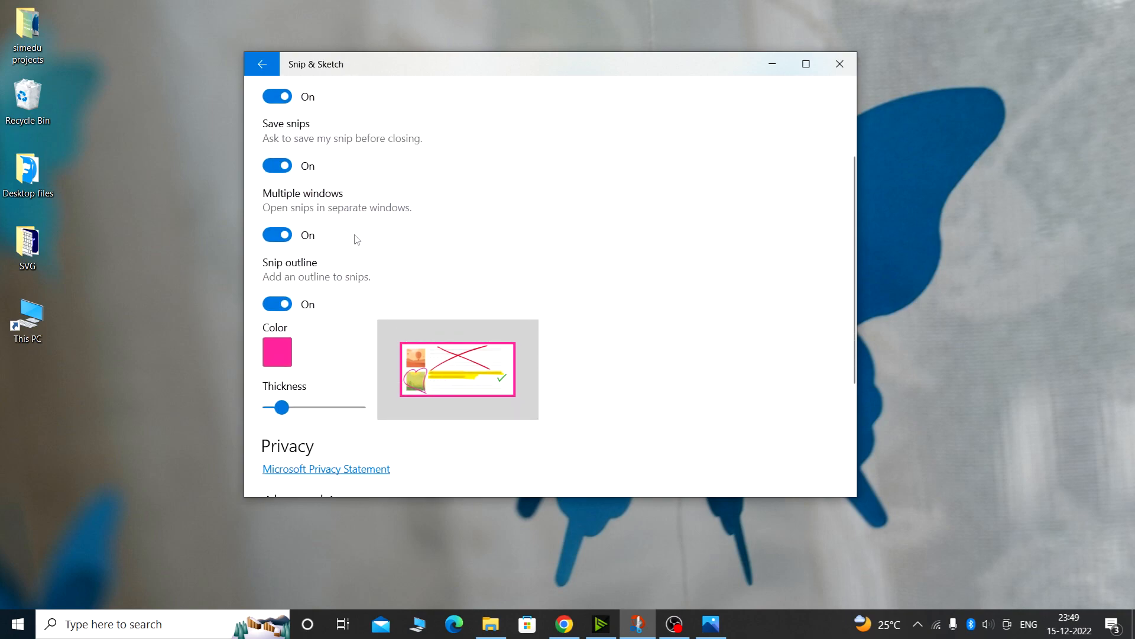
click(309, 307)
click(307, 307)
click(277, 304)
click(266, 67)
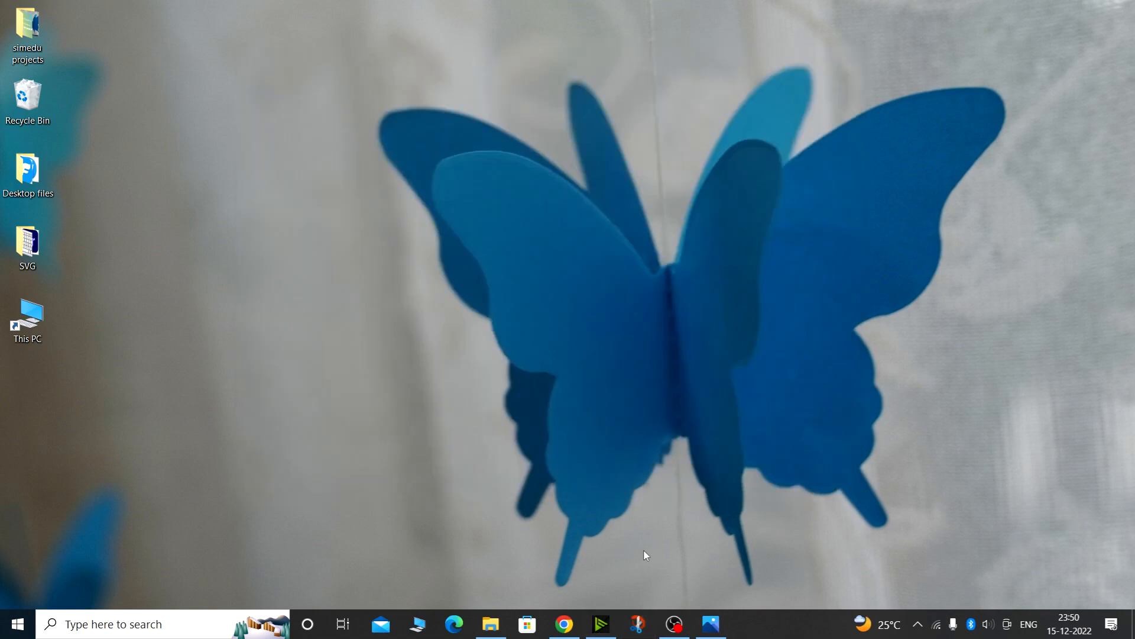
Reopen Snip & Sketch from the taskbar and move its window higher on the screen
click(638, 624)
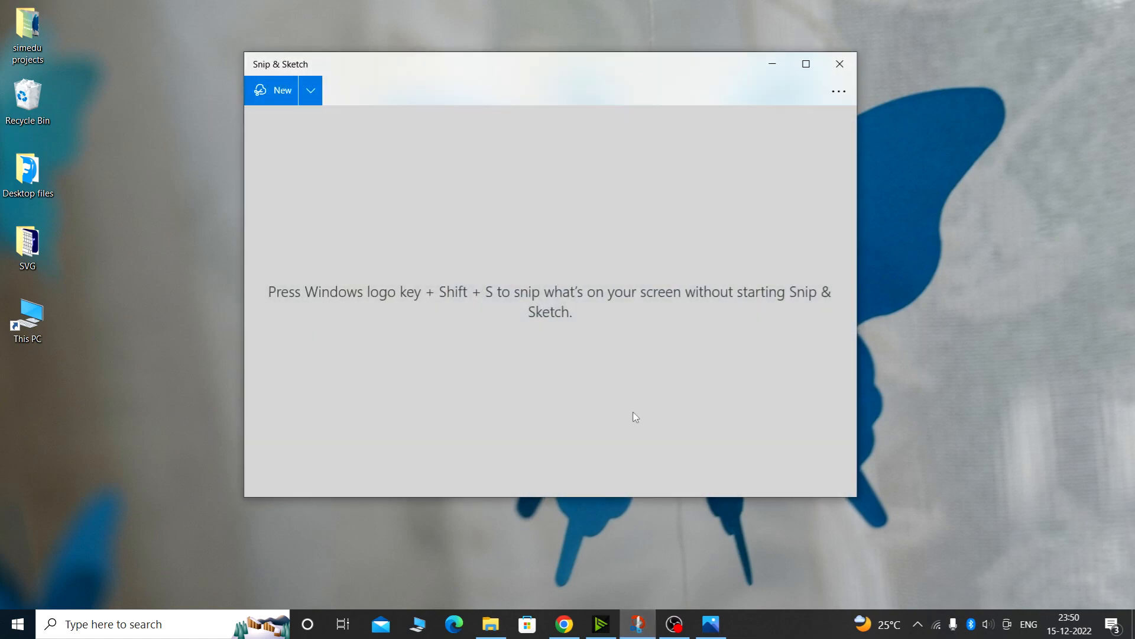
drag(489, 69, 492, 43)
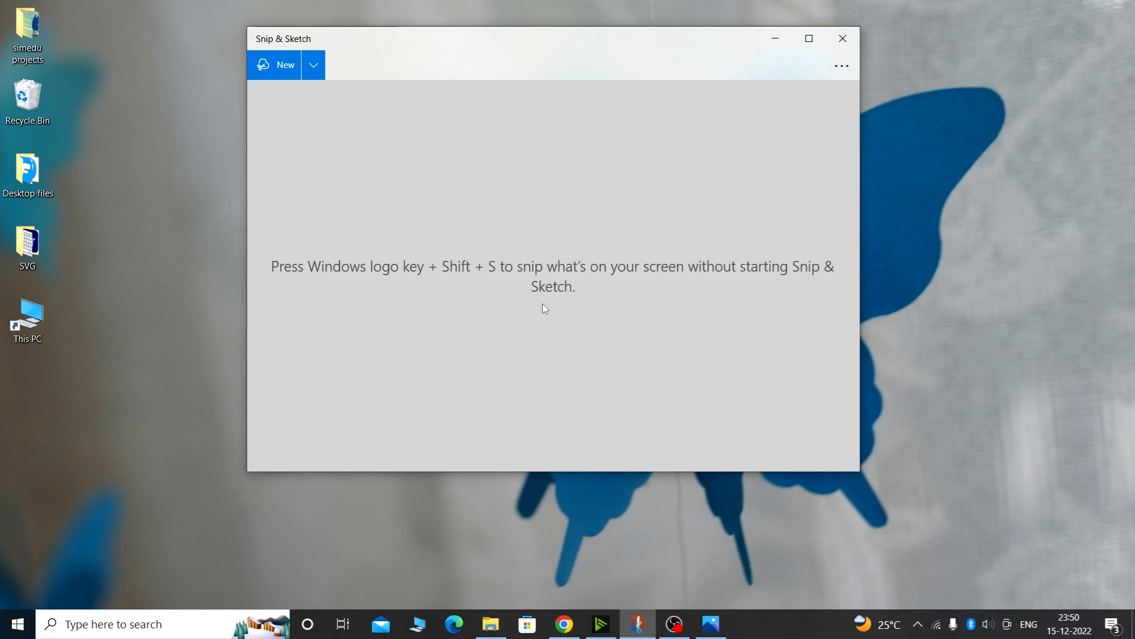
Open the more-options menu, dismiss it, and close the Snip & Sketch window
click(843, 65)
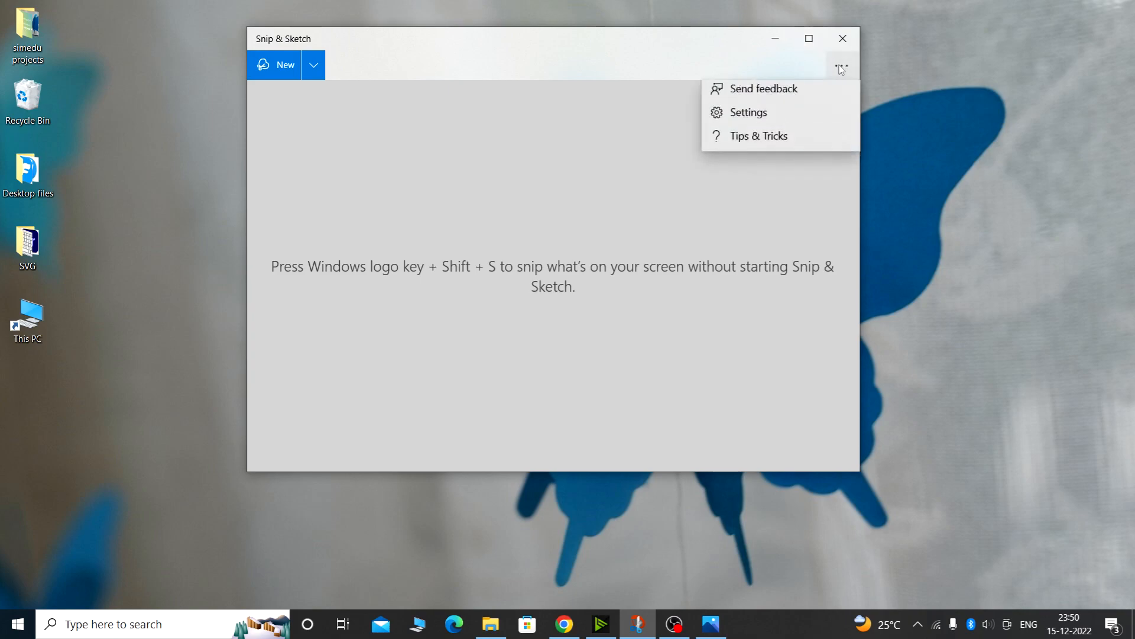
click(595, 109)
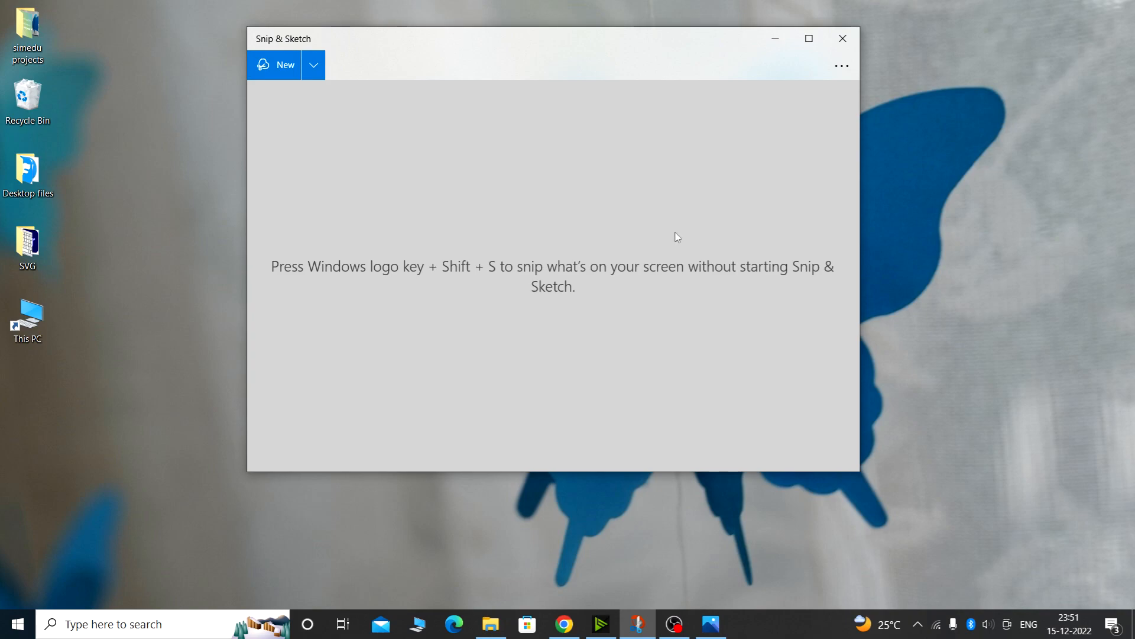
click(843, 38)
Open Windows Settings from the search box and navigate to the Ease of Access keyboard settings
click(98, 624)
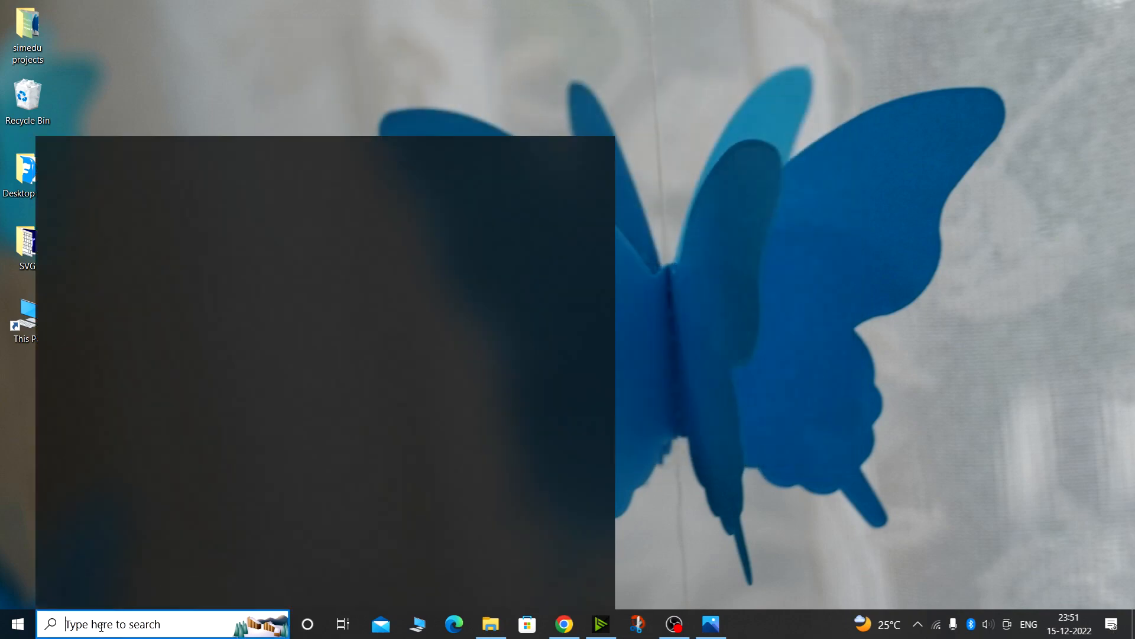
click(178, 286)
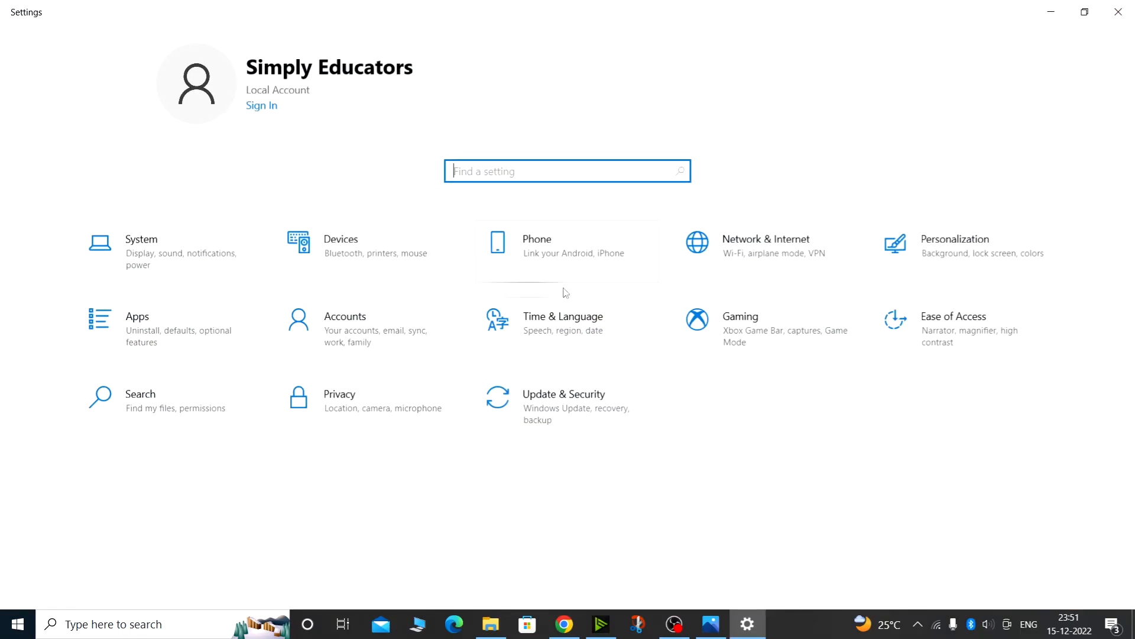
click(887, 331)
scroll(118, 414, down, 3)
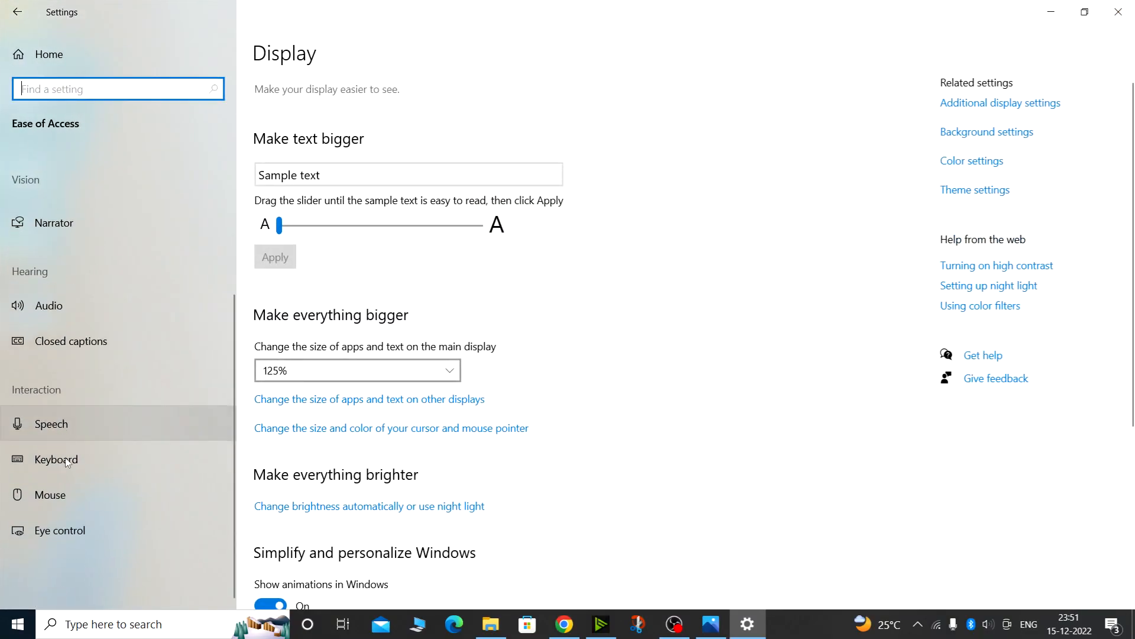
click(83, 459)
Turn the 'Use the PrtScn button to open screen snipping' option off and back on, then close Settings
scroll(359, 395, down, 10)
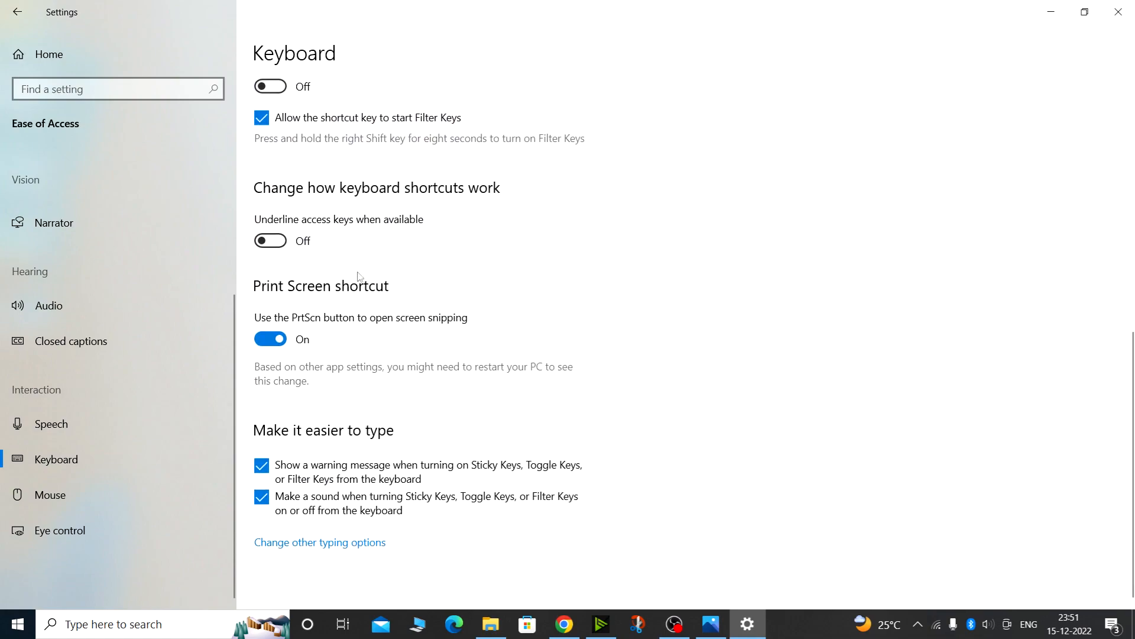
click(271, 342)
click(282, 342)
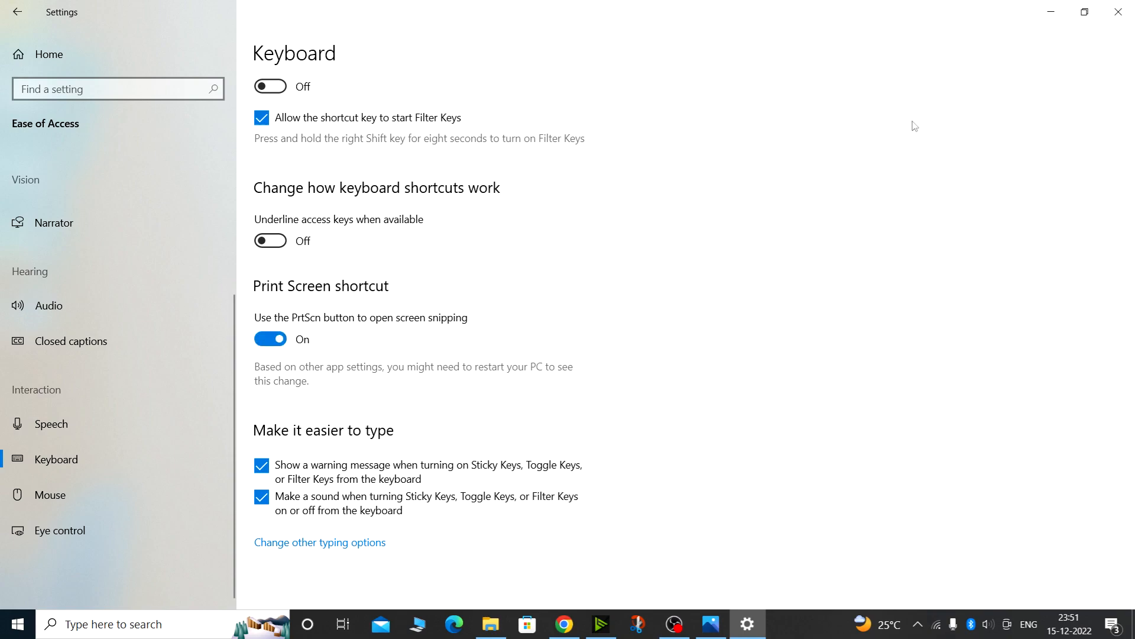
click(1118, 12)
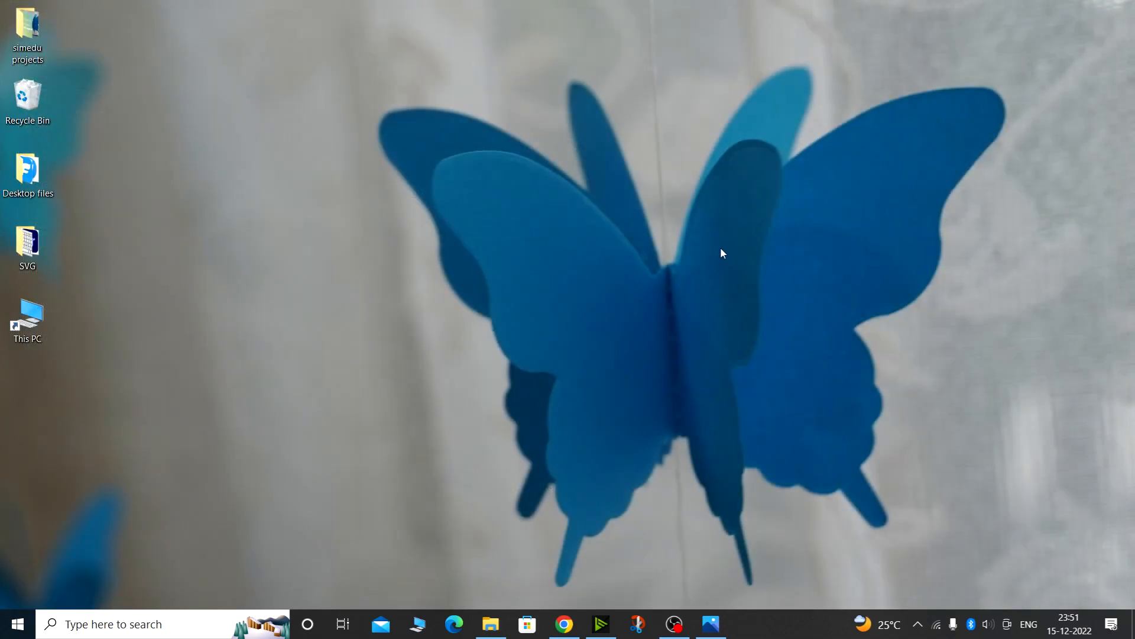
Take a rectangular snip of the butterfly wallpaper with the screen-snipping shortcut
key(super+shift+s)
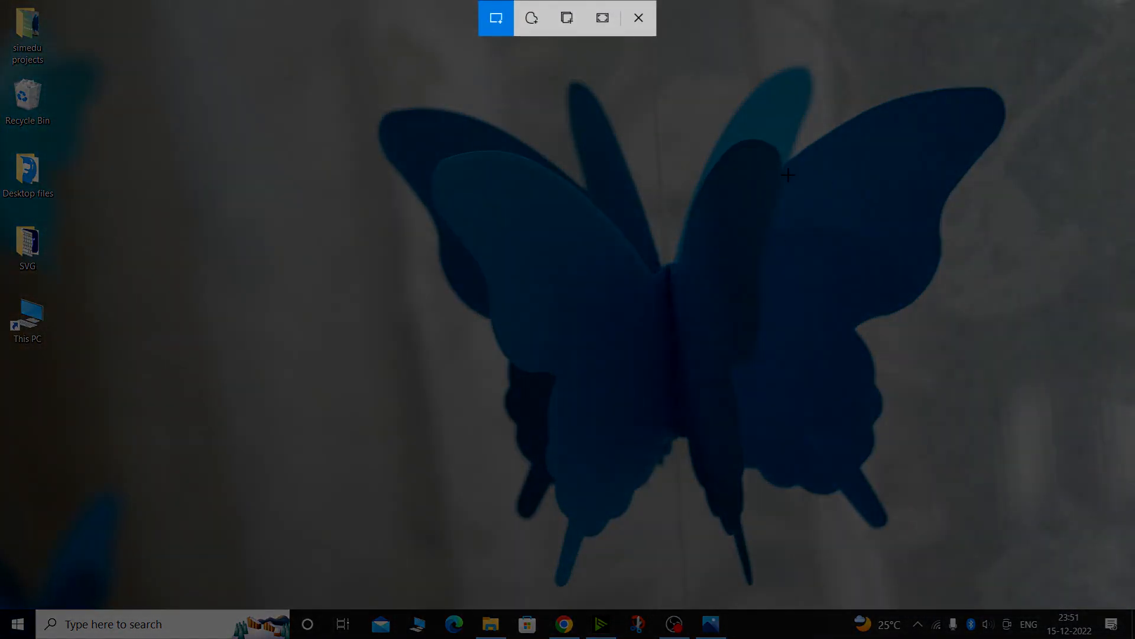
mouse_move(340, 81)
mouse_down()
mouse_move(428, 197)
mouse_move(996, 527)
mouse_up()
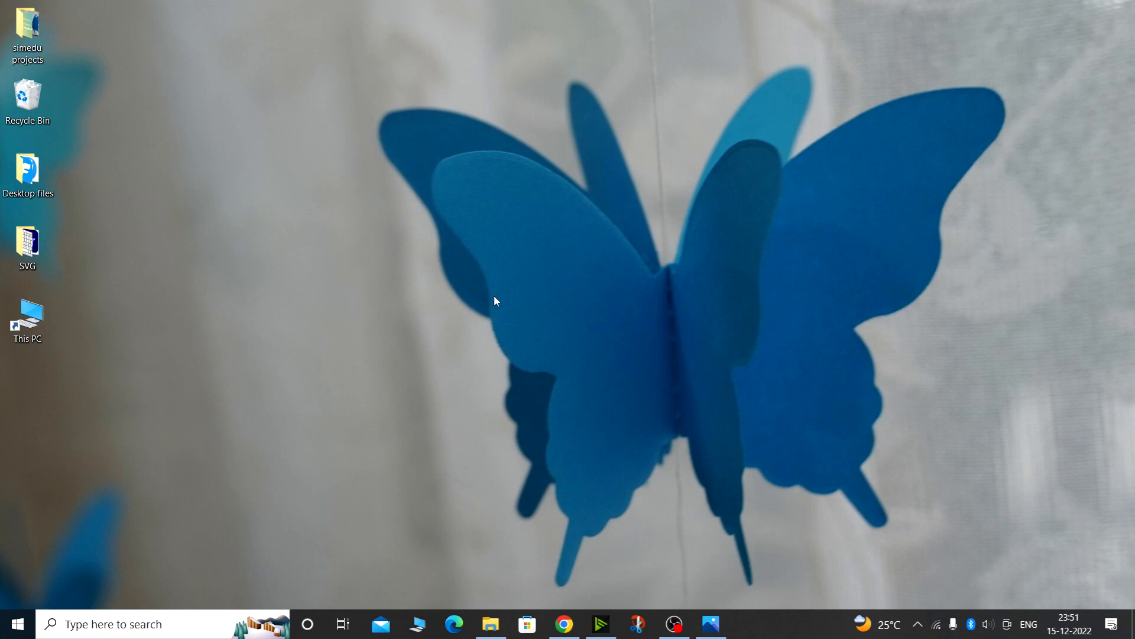
Open Snip & Sketch and capture a new rectangular snip of the butterfly wallpaper
click(637, 624)
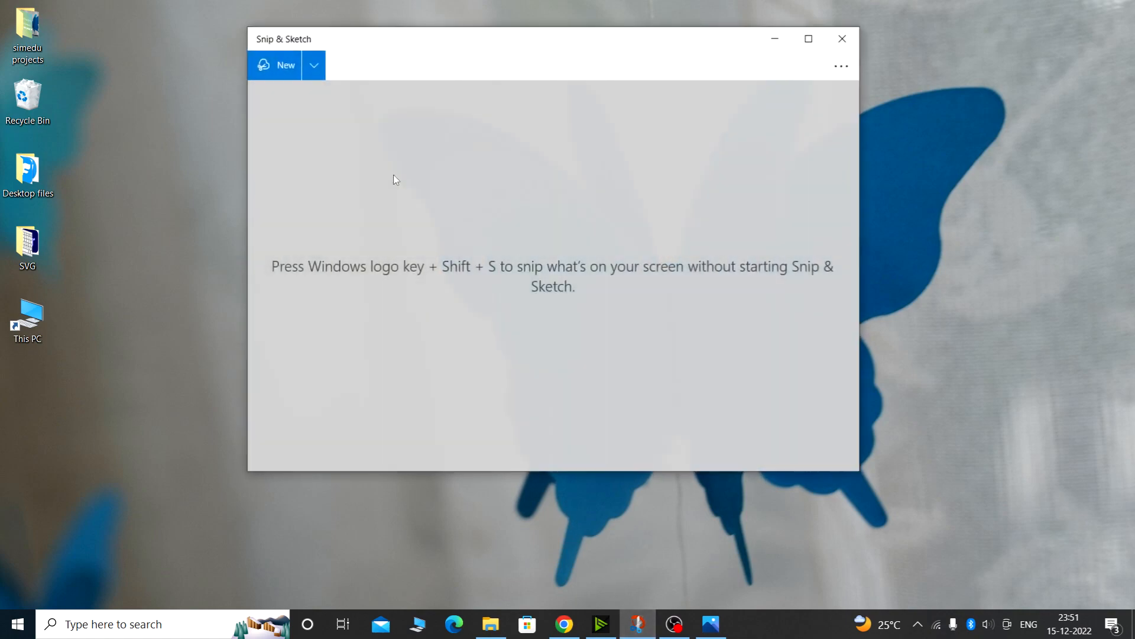
click(282, 65)
mouse_move(265, 69)
mouse_down()
mouse_move(750, 499)
mouse_move(996, 540)
mouse_up()
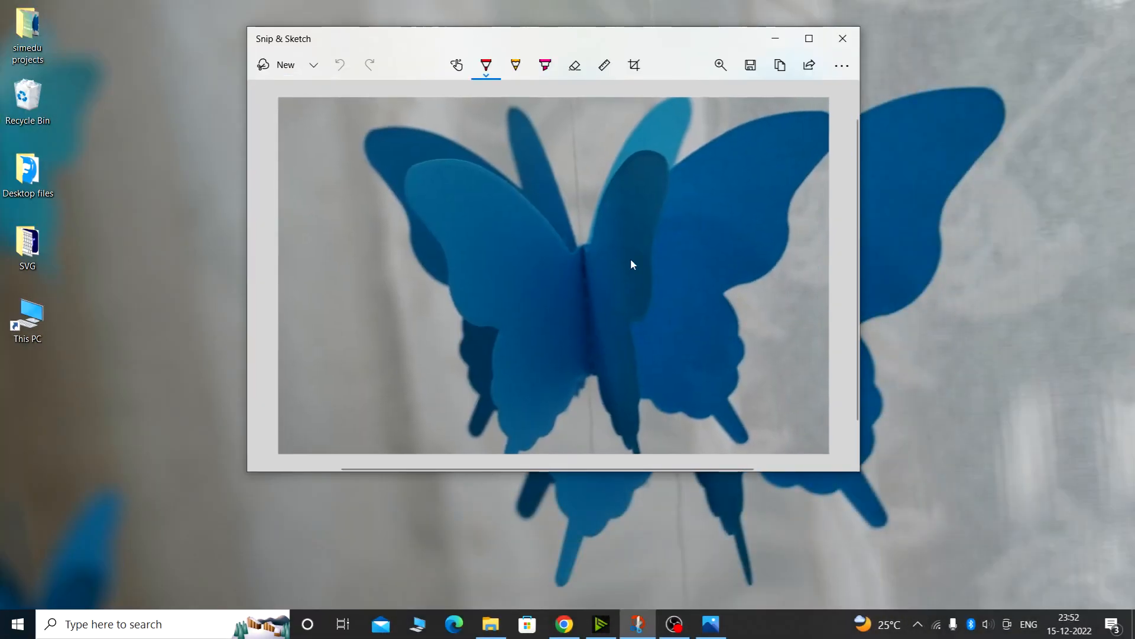